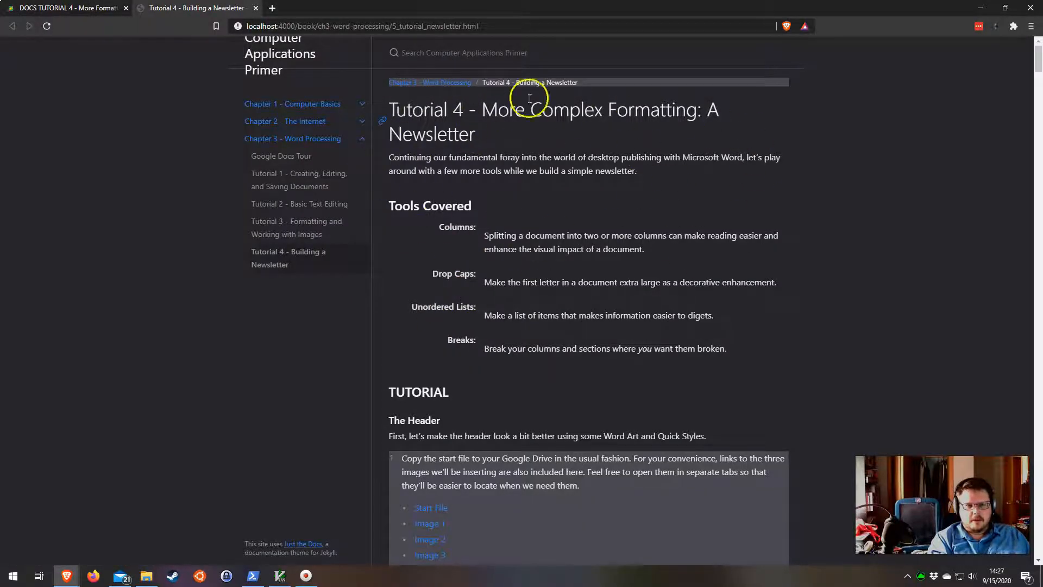
Open the Image 1, Image 2 and Image 3 links from the tutorial's header section in separate browser tabs.
{"action": "scroll", "coordinate": [497, 269], "scroll_direction": "down", "scroll_amount": 1}
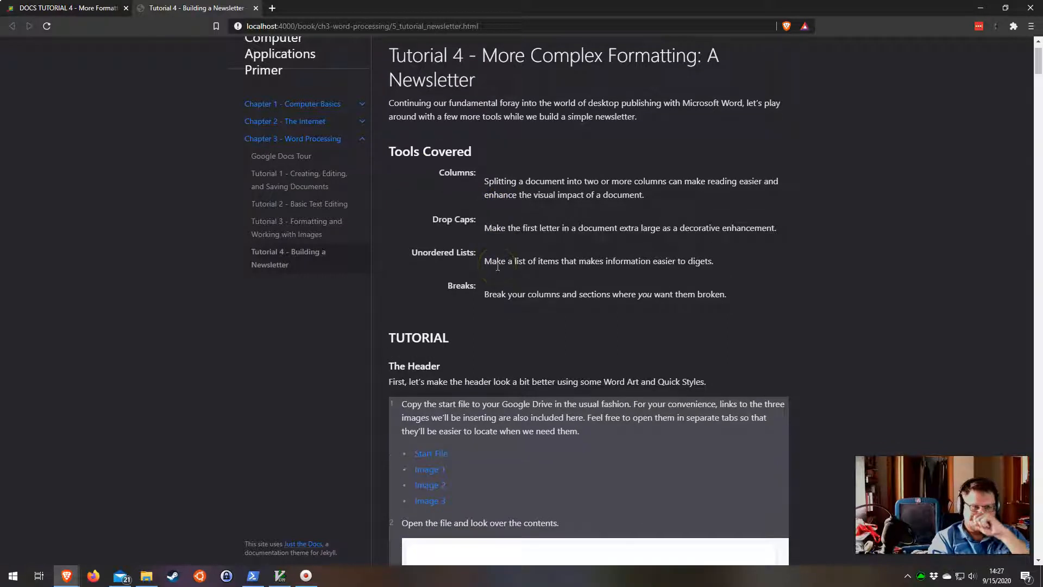
{"action": "scroll", "coordinate": [761, 322], "scroll_direction": "up", "scroll_amount": 1}
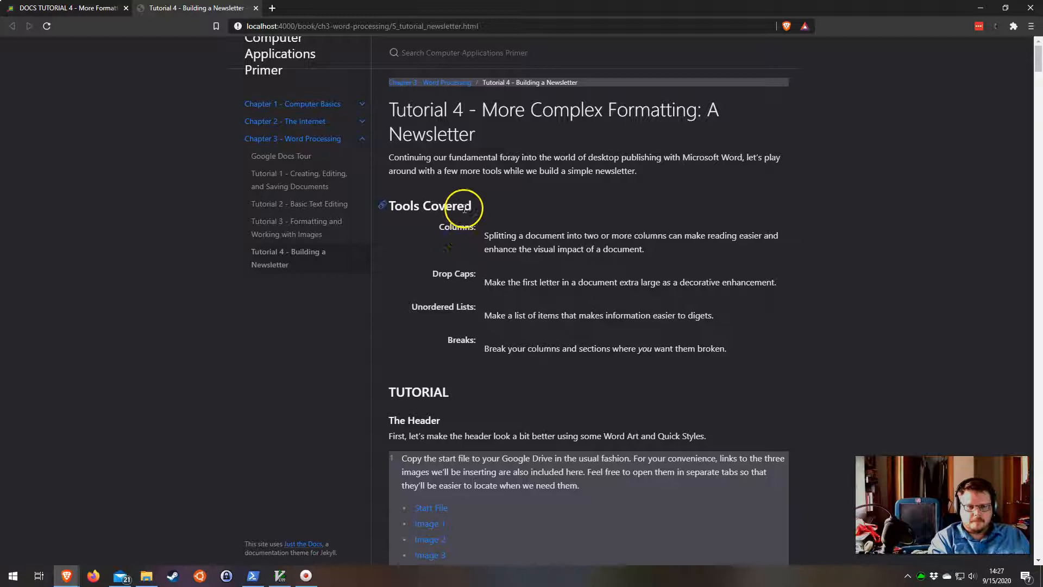
{"action": "scroll", "coordinate": [652, 348], "scroll_direction": "down", "scroll_amount": 2}
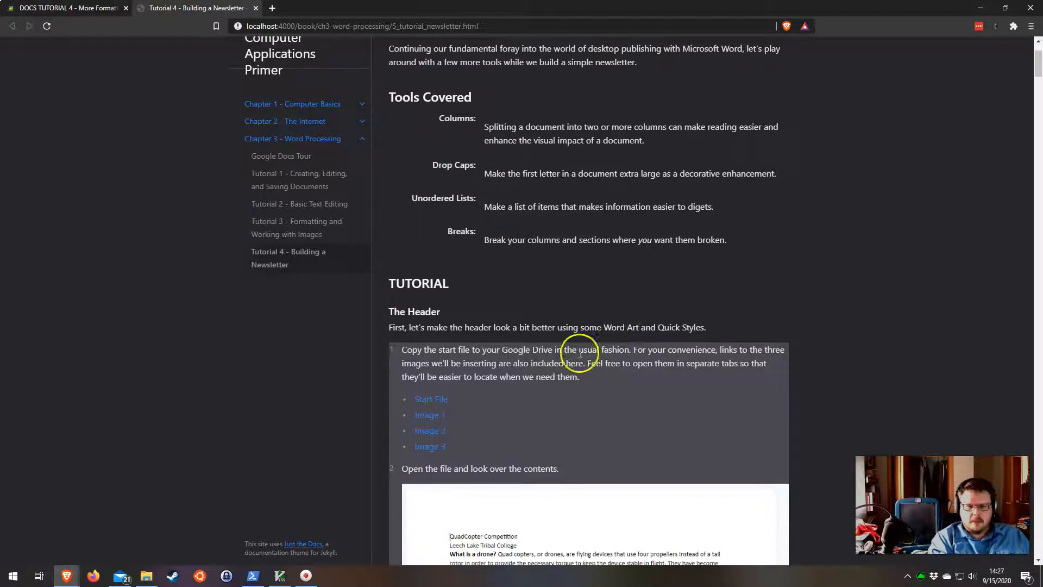
{"action": "scroll", "coordinate": [475, 364], "scroll_direction": "down", "scroll_amount": 2}
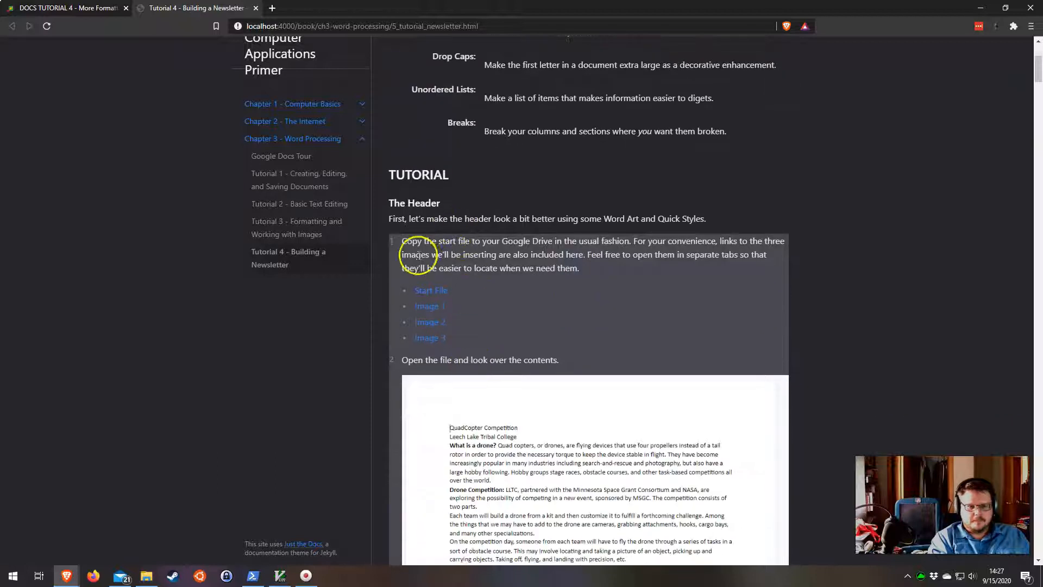
{"action": "left_click", "coordinate": [423, 307]}
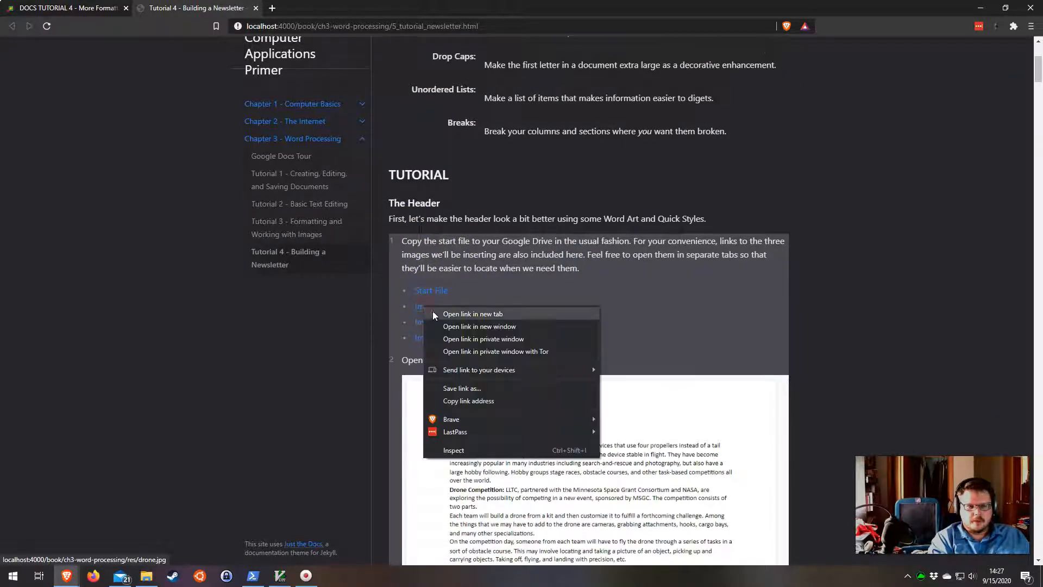
{"action": "left_click", "coordinate": [435, 315]}
{"action": "right_click", "coordinate": [427, 323]}
{"action": "left_click", "coordinate": [451, 331]}
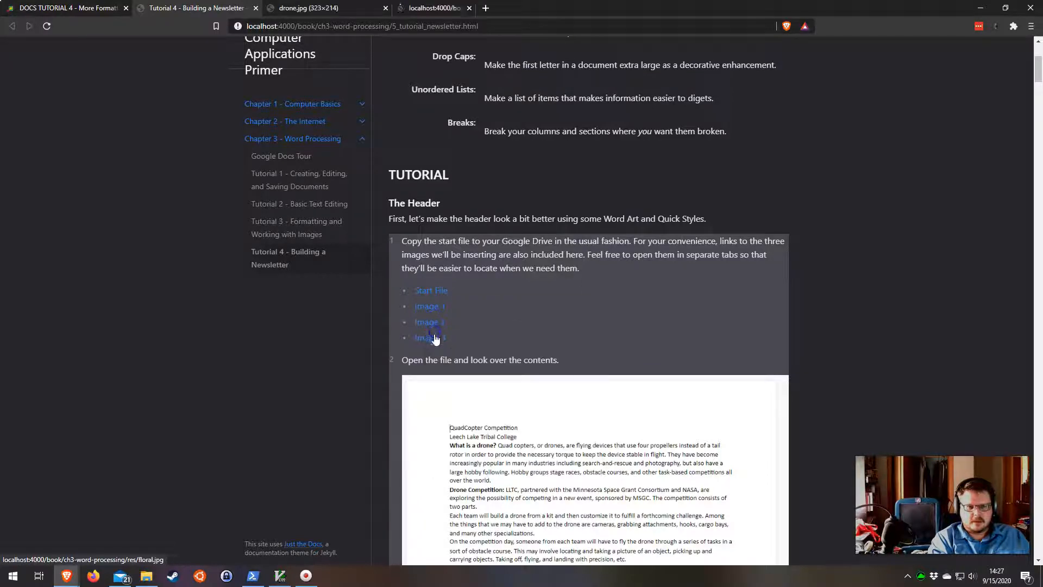
{"action": "right_click", "coordinate": [429, 338]}
{"action": "left_click", "coordinate": [451, 350]}
View the opened drone, soldering and floral images one after another and return to the tutorial page.
{"action": "left_click", "coordinate": [309, 7]}
{"action": "left_click", "coordinate": [429, 8]}
{"action": "left_click", "coordinate": [562, 7]}
{"action": "left_click", "coordinate": [195, 8]}
Open the tutorial's Start File link in a new browser tab and switch to that document.
{"action": "scroll", "coordinate": [477, 298], "scroll_direction": "up", "scroll_amount": 2}
{"action": "scroll", "coordinate": [467, 337], "scroll_direction": "down", "scroll_amount": 1}
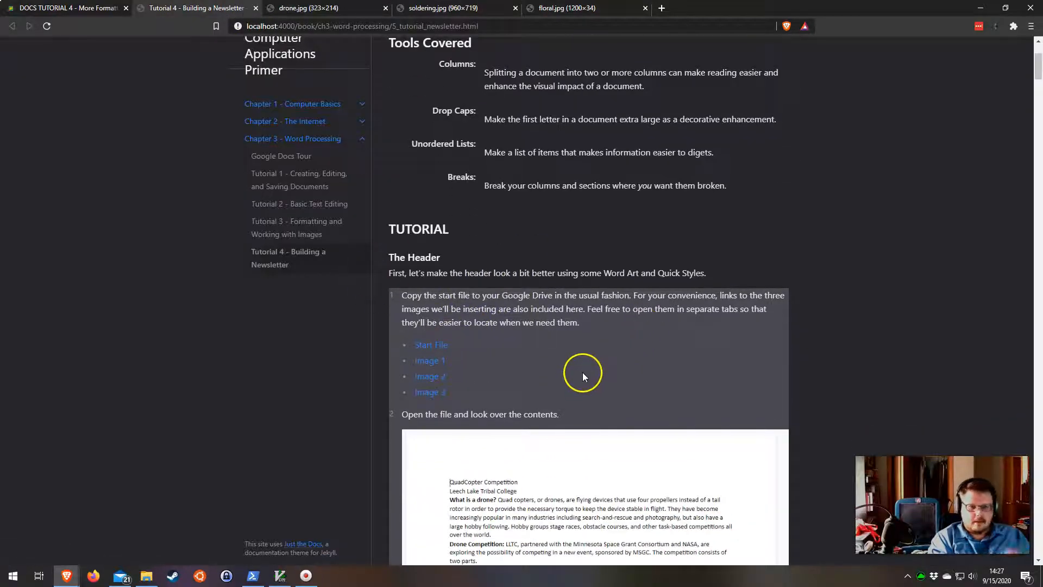
{"action": "left_click_drag", "start_coordinate": [530, 257], "coordinate": [554, 379]}
{"action": "left_click", "coordinate": [554, 379]}
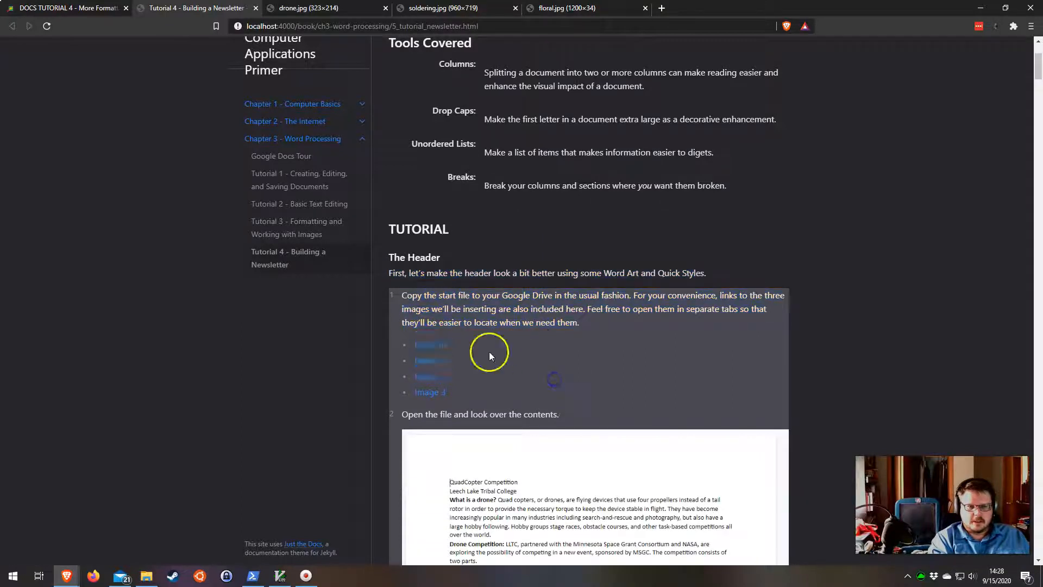
{"action": "right_click", "coordinate": [434, 351]}
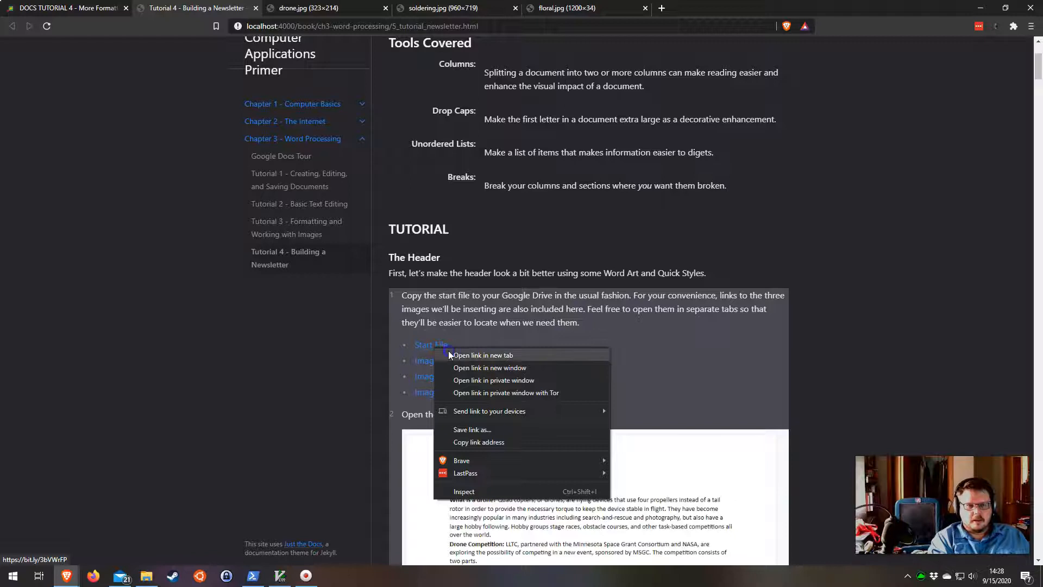
{"action": "left_click", "coordinate": [448, 352]}
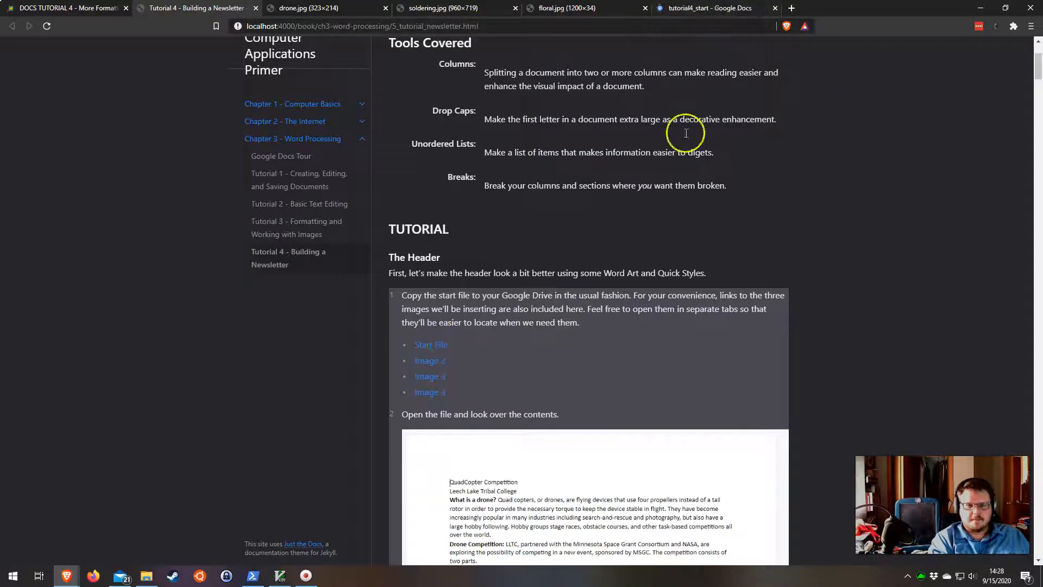
{"action": "left_click", "coordinate": [706, 9]}
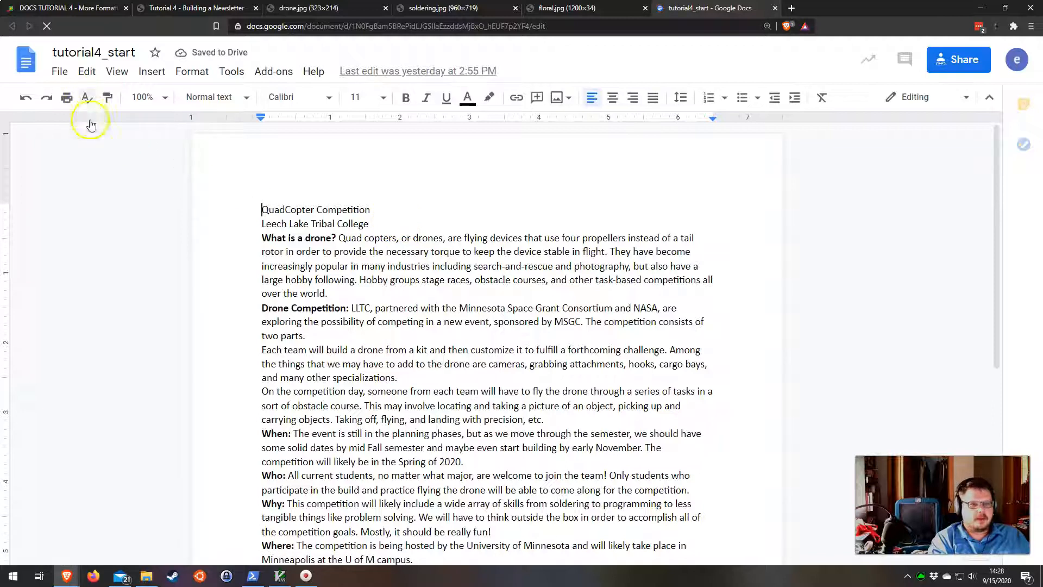
Make a copy of the start document named "newsletter" in the tutorial_res folder.
{"action": "left_click", "coordinate": [59, 72]}
{"action": "left_click", "coordinate": [632, 280]}
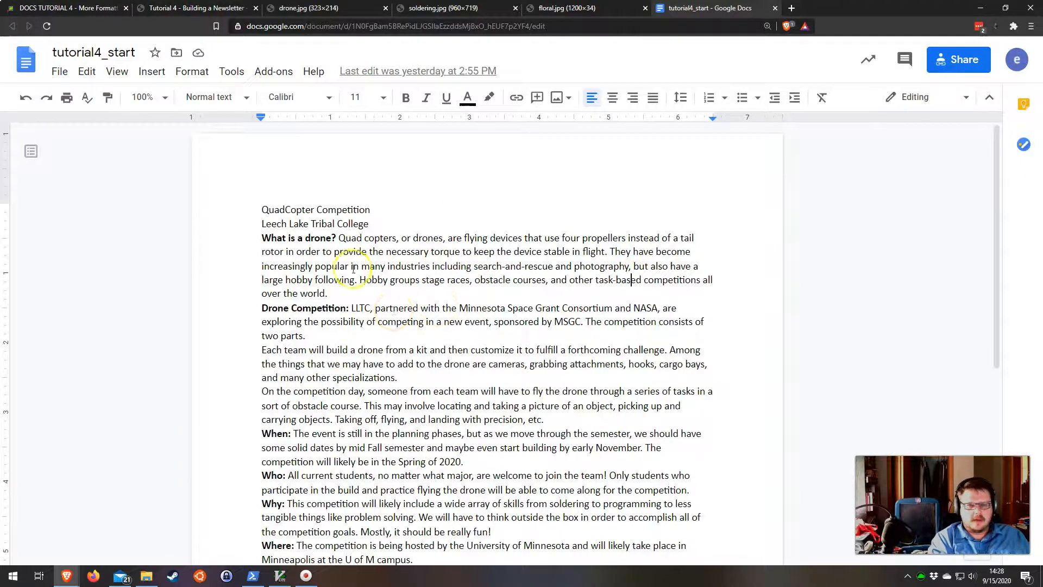
{"action": "left_click", "coordinate": [59, 72]}
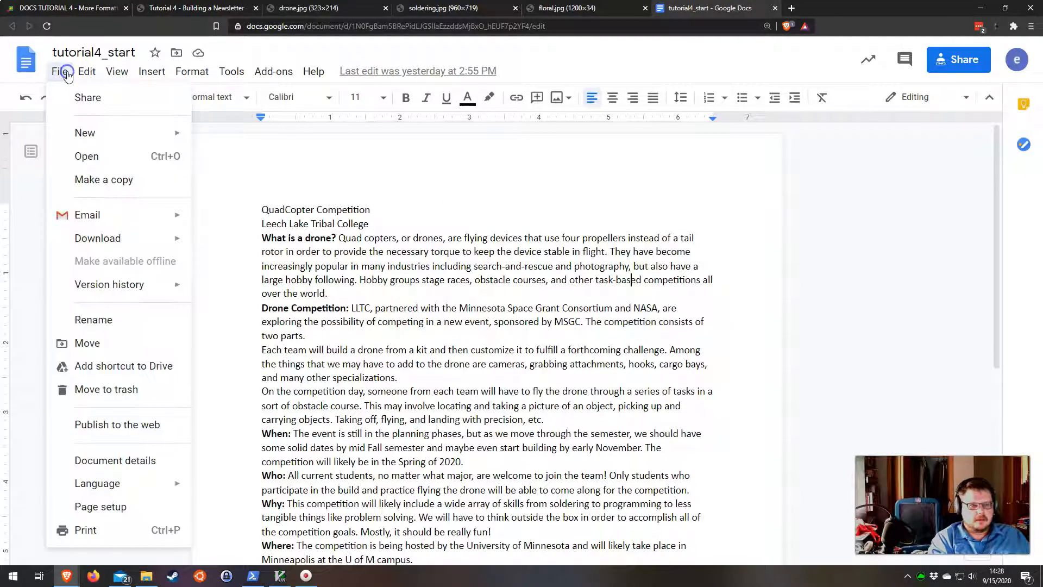
{"action": "left_click", "coordinate": [97, 181]}
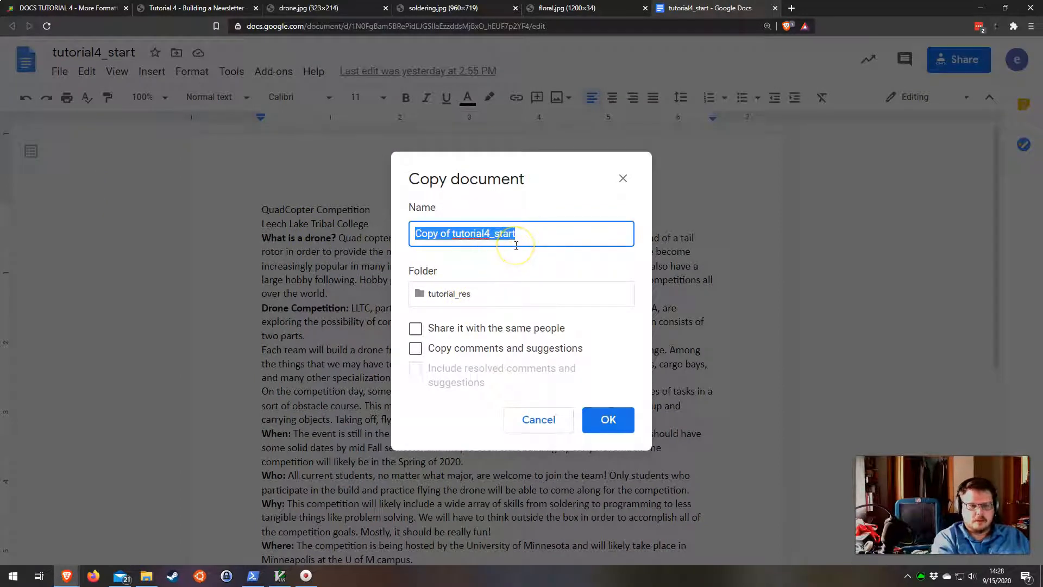
{"action": "left_click", "coordinate": [481, 295]}
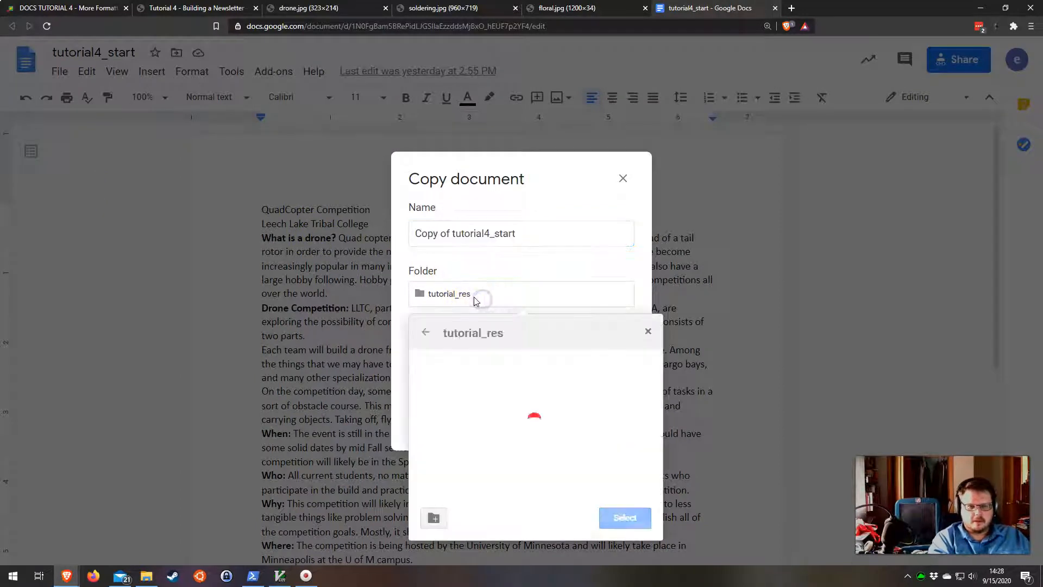
{"action": "left_click", "coordinate": [528, 233]}
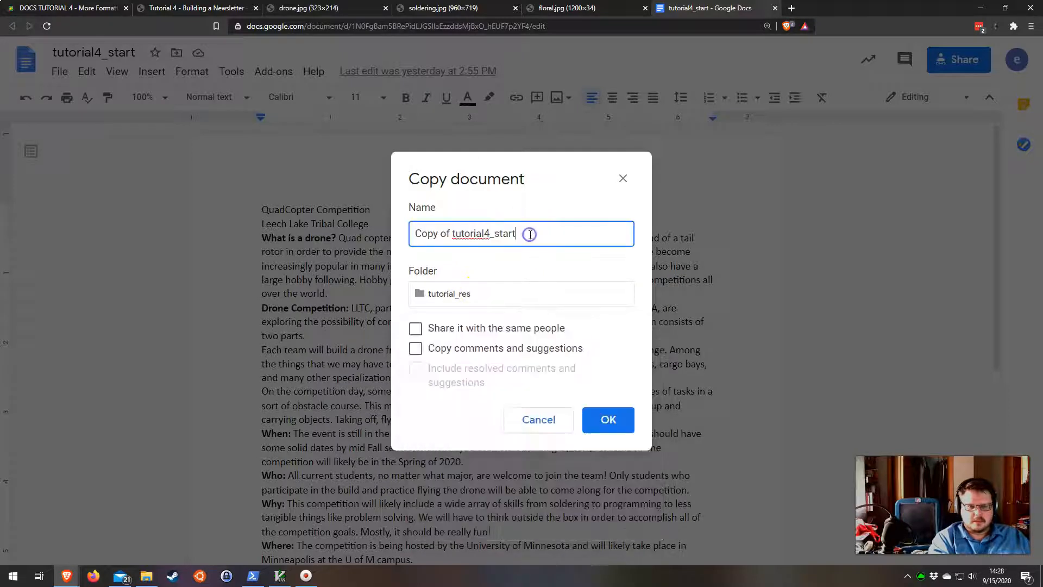
{"action": "double_click", "coordinate": [527, 234]}
{"action": "key", "text": "ctrl+a"}
{"action": "type", "text": "newslett"}
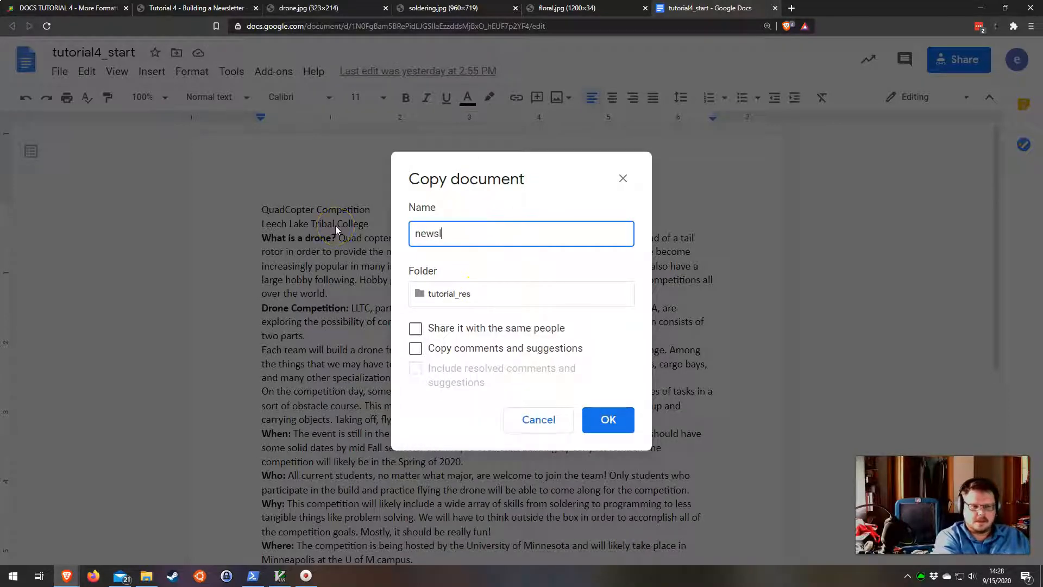
{"action": "type", "text": "er"}
{"action": "left_click", "coordinate": [601, 416]}
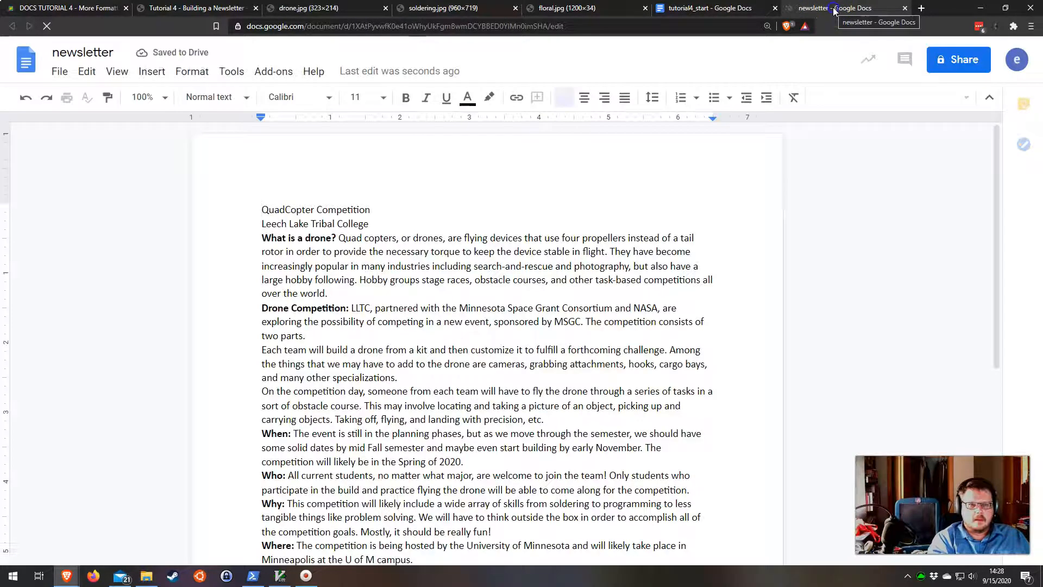
Close the original tutorial4_start document and move the tutorial page out of this browser window.
{"action": "left_click", "coordinate": [775, 8]}
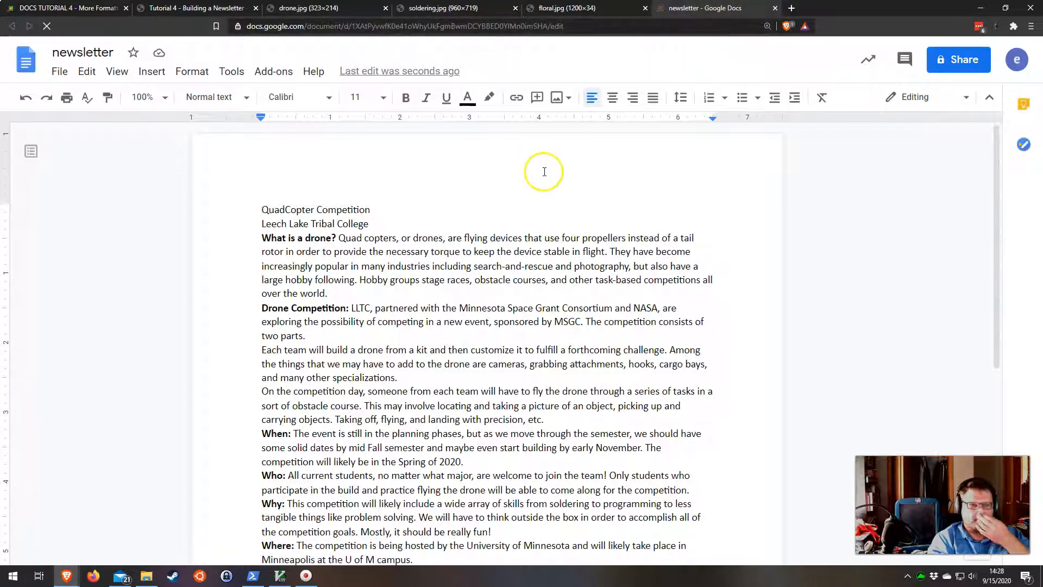
{"action": "left_click_drag", "start_coordinate": [205, 7], "coordinate": [0, 122]}
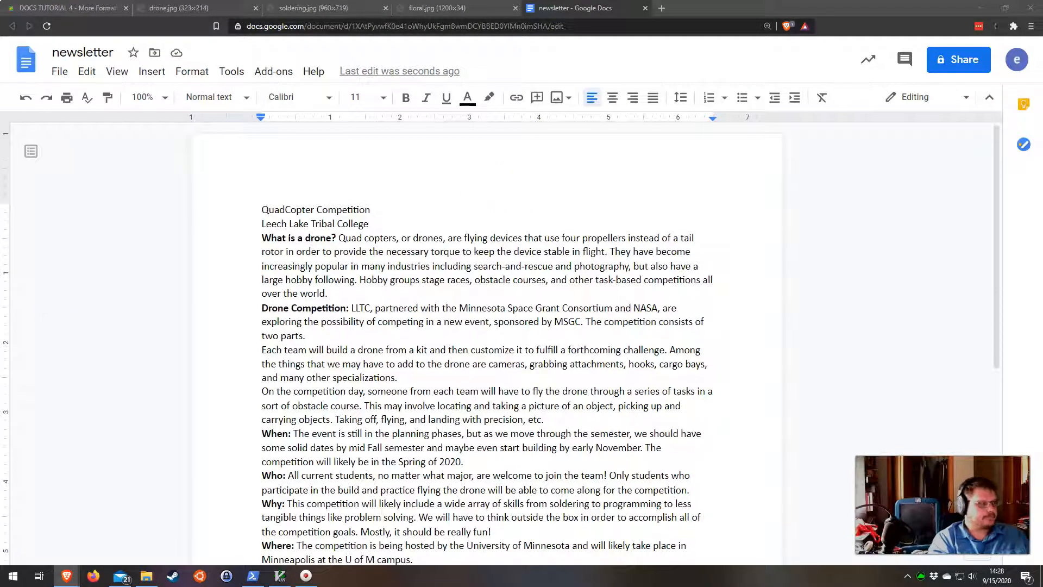
Look over the newsletter text, select its "QuadCopter Competition" title line and start a new drawing in its place.
{"action": "scroll", "coordinate": [471, 343], "scroll_direction": "down", "scroll_amount": 5}
{"action": "scroll", "coordinate": [470, 344], "scroll_direction": "up", "scroll_amount": 4}
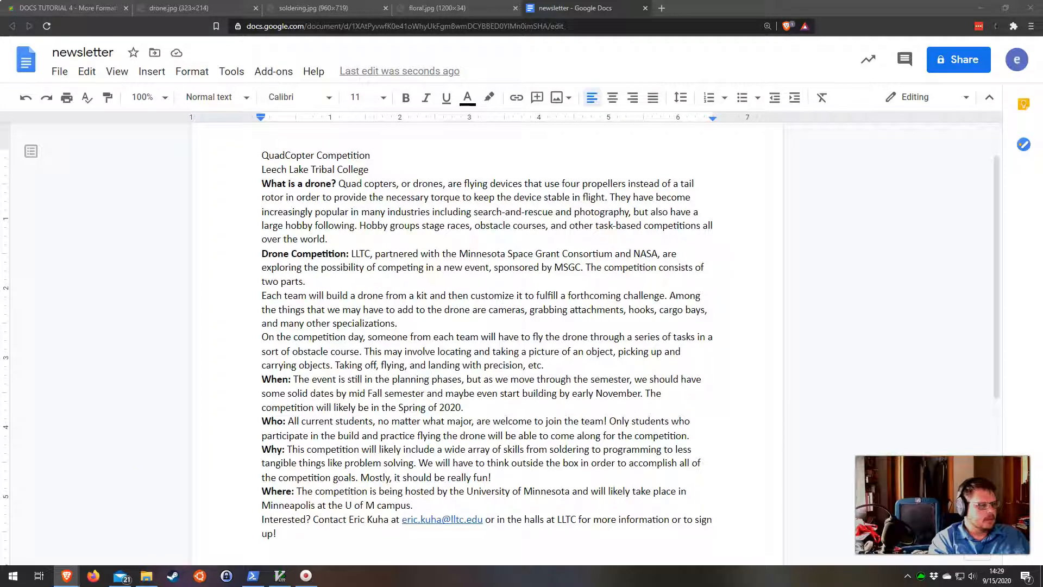
{"action": "scroll", "coordinate": [391, 220], "scroll_direction": "up", "scroll_amount": 1}
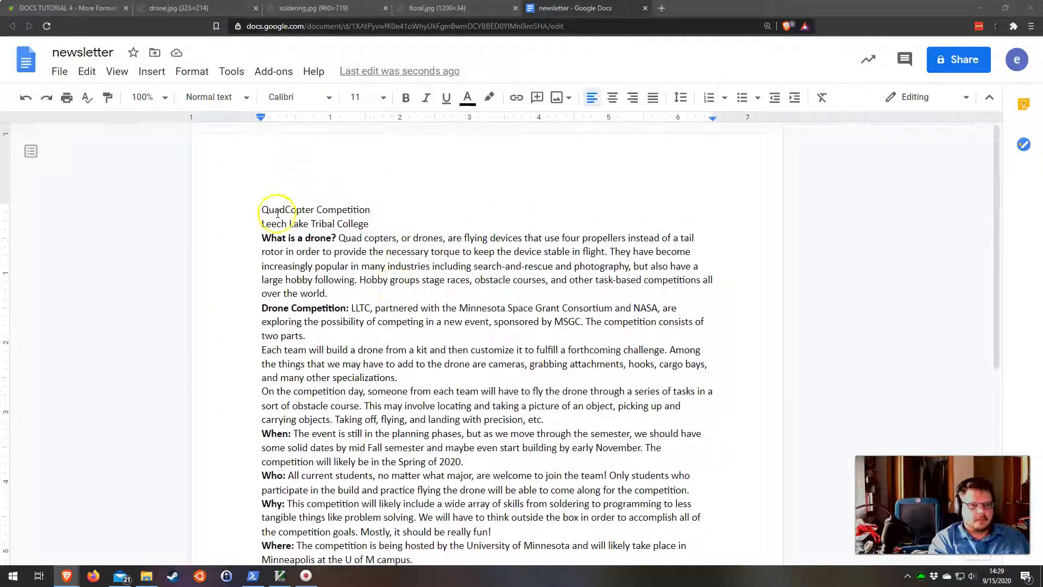
{"action": "left_click_drag", "start_coordinate": [261, 212], "coordinate": [391, 210]}
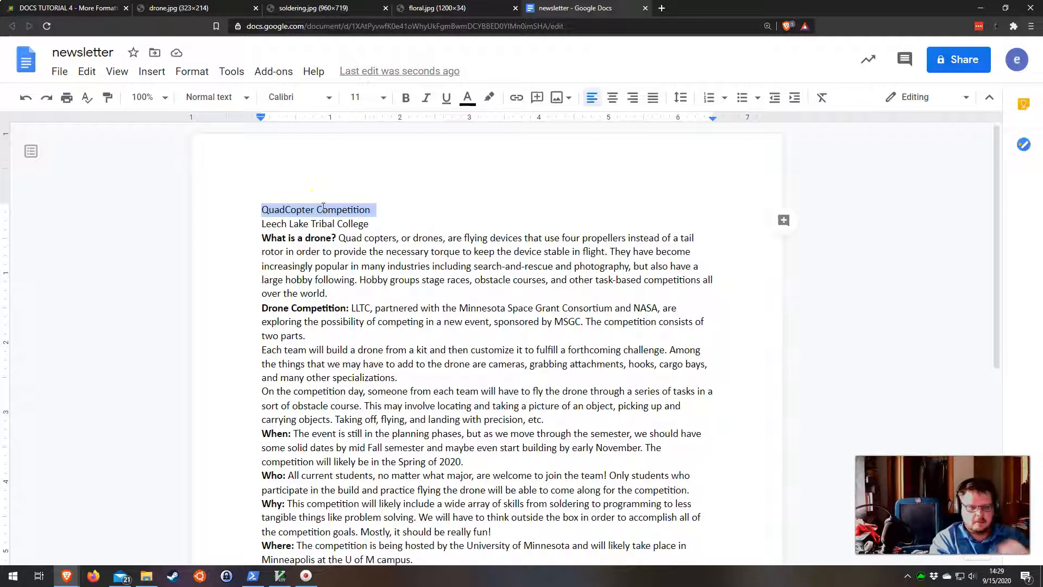
{"action": "left_click", "coordinate": [153, 74]}
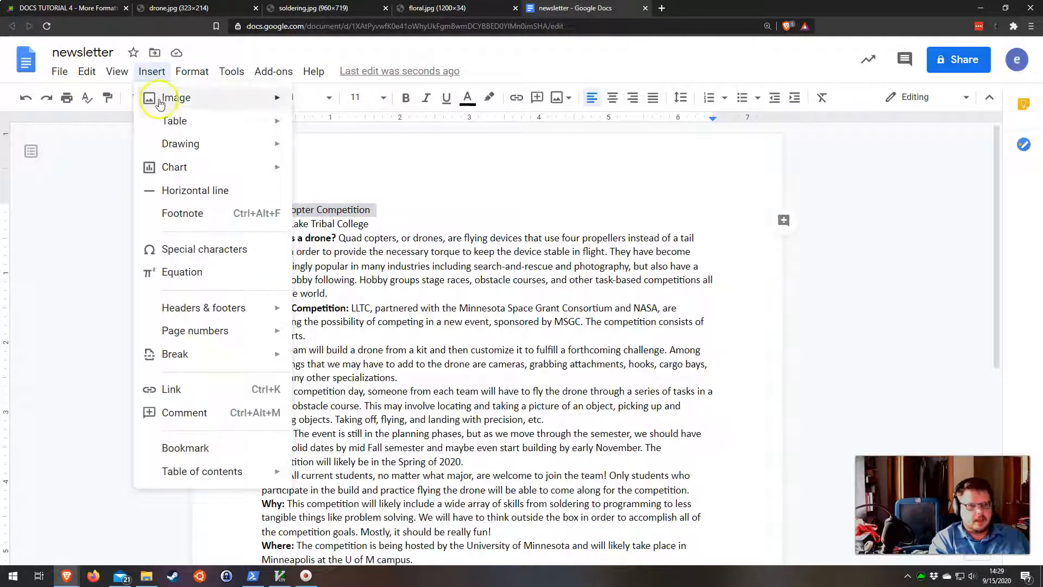
{"action": "left_click", "coordinate": [173, 154]}
{"action": "left_click", "coordinate": [323, 151]}
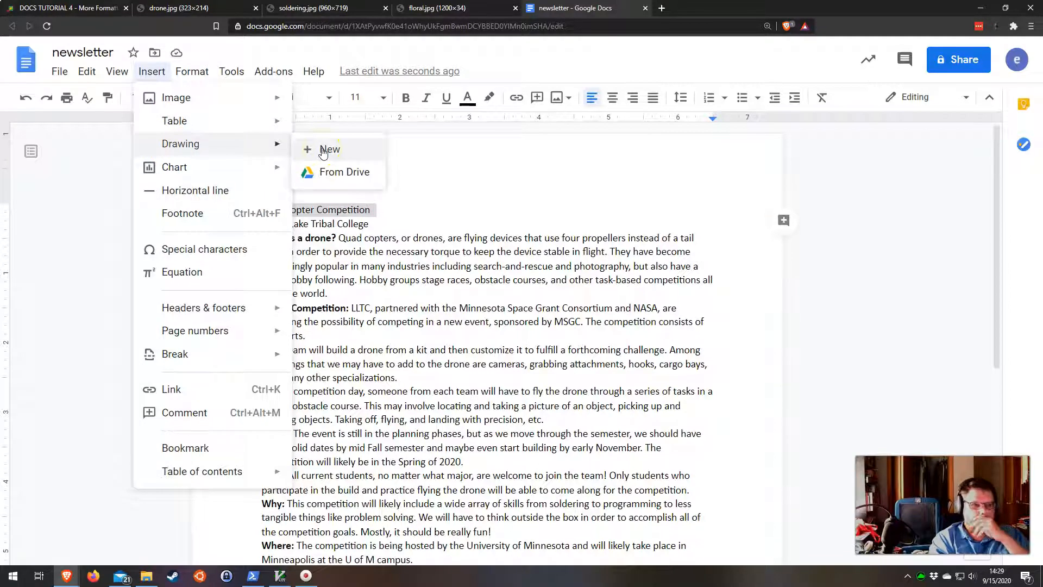
{"action": "left_click", "coordinate": [324, 152]}
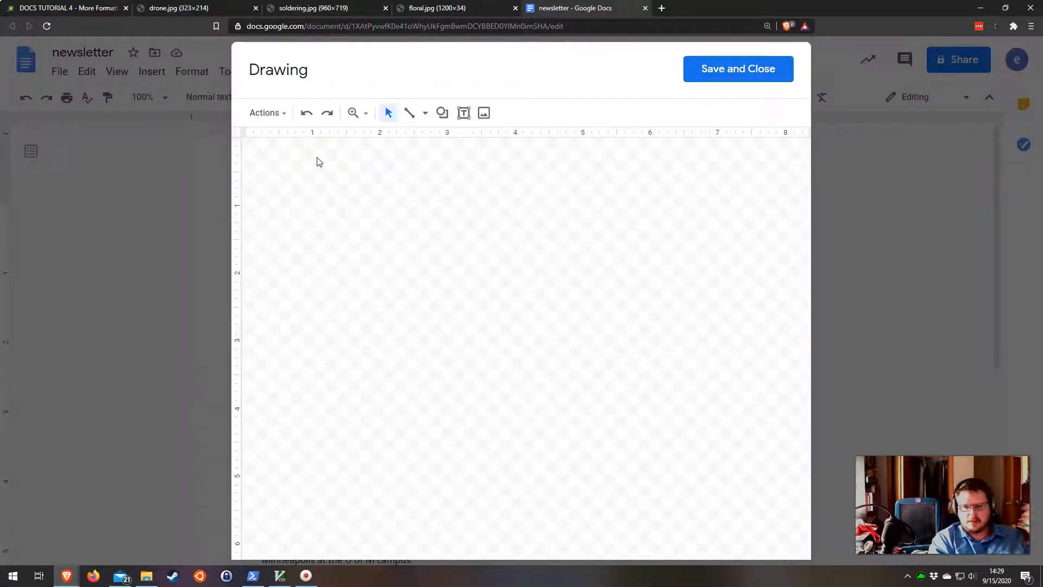
Add word art reading "QuadCopter Competition" to the drawing.
{"action": "left_click", "coordinate": [275, 113]}
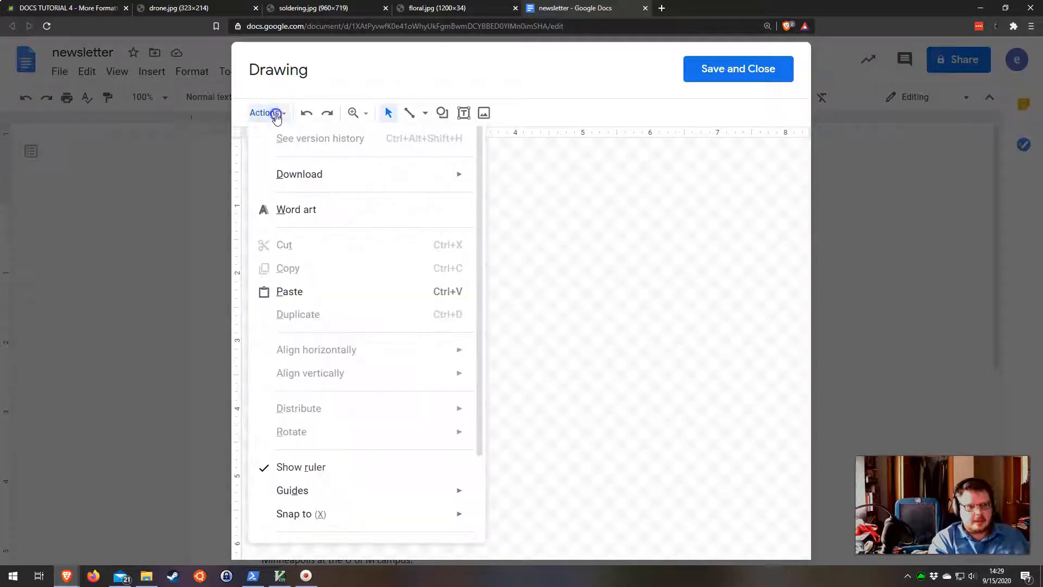
{"action": "left_click", "coordinate": [311, 211]}
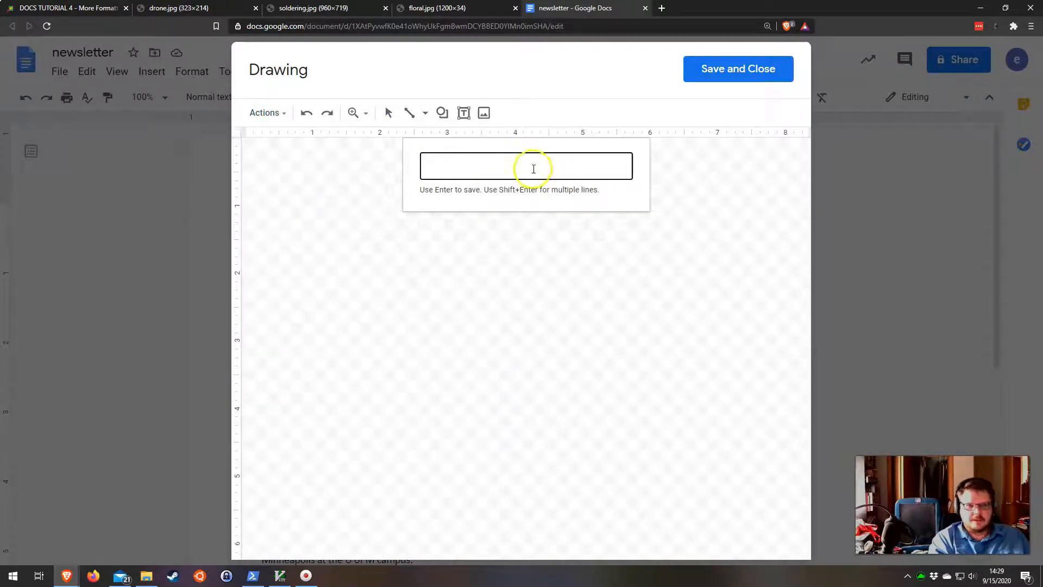
{"action": "type", "text": "QuadCopter Competition"}
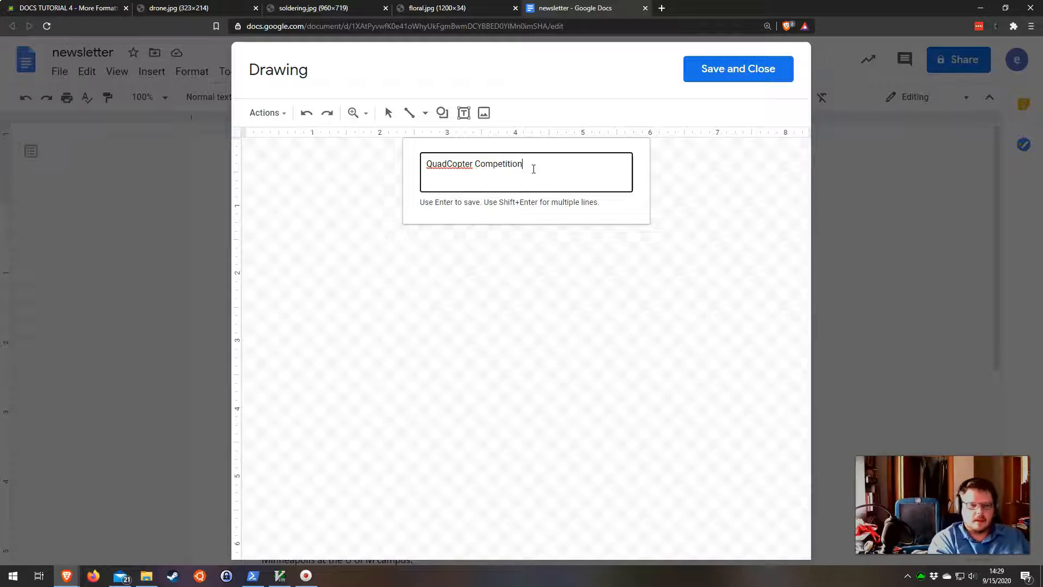
{"action": "key", "text": "Return"}
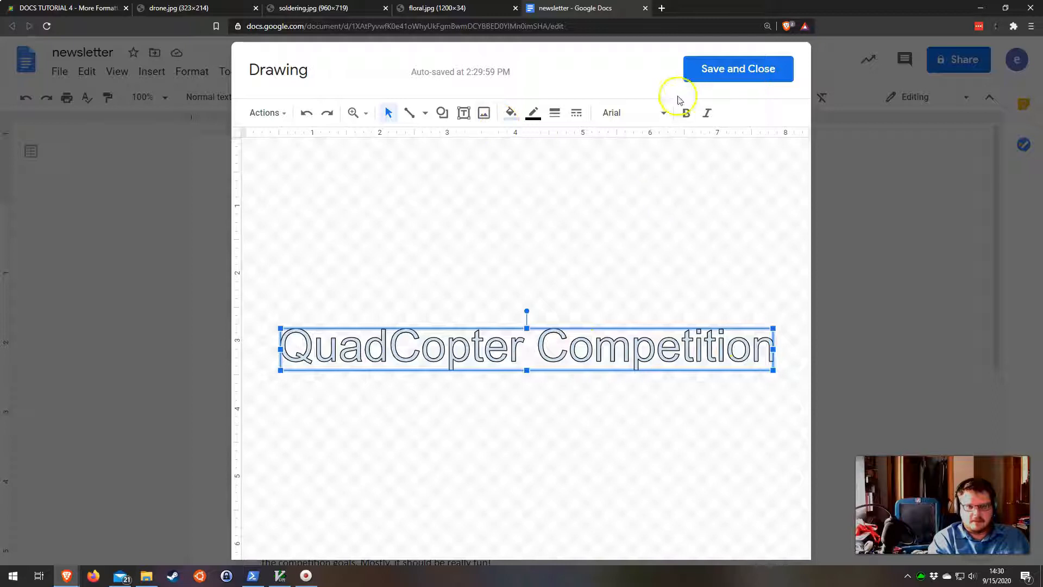
Give the word art a light green fill and a dark brown outline, and save the drawing into the newsletter.
{"action": "left_click", "coordinate": [511, 114]}
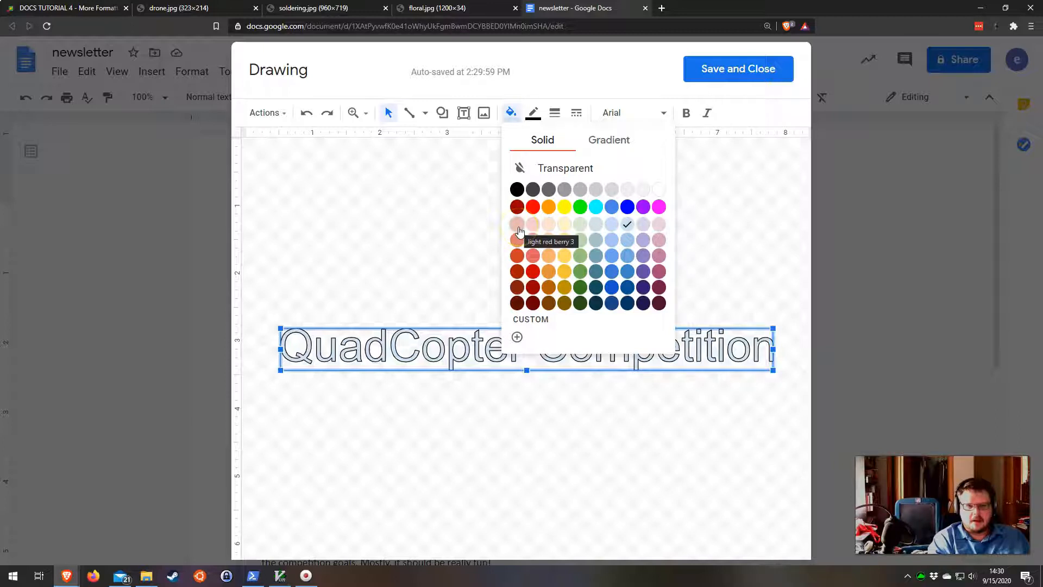
{"action": "left_click", "coordinate": [580, 224]}
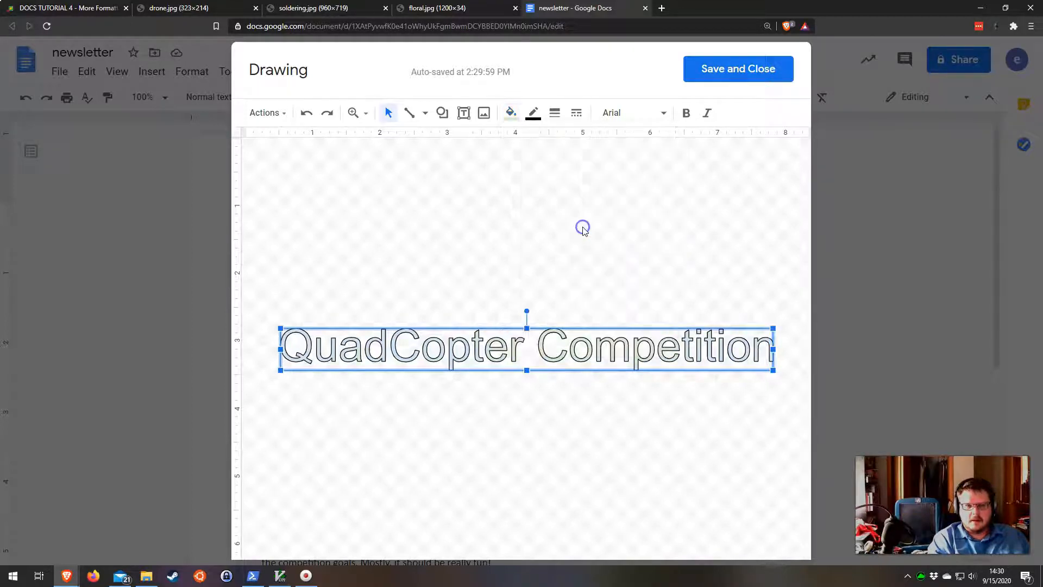
{"action": "left_click", "coordinate": [533, 112]}
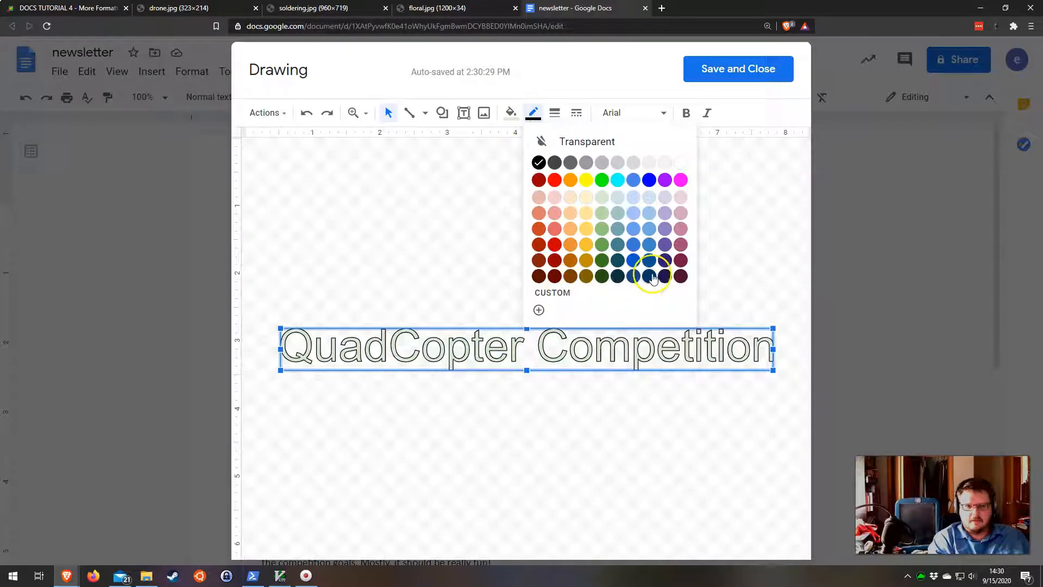
{"action": "left_click", "coordinate": [571, 276]}
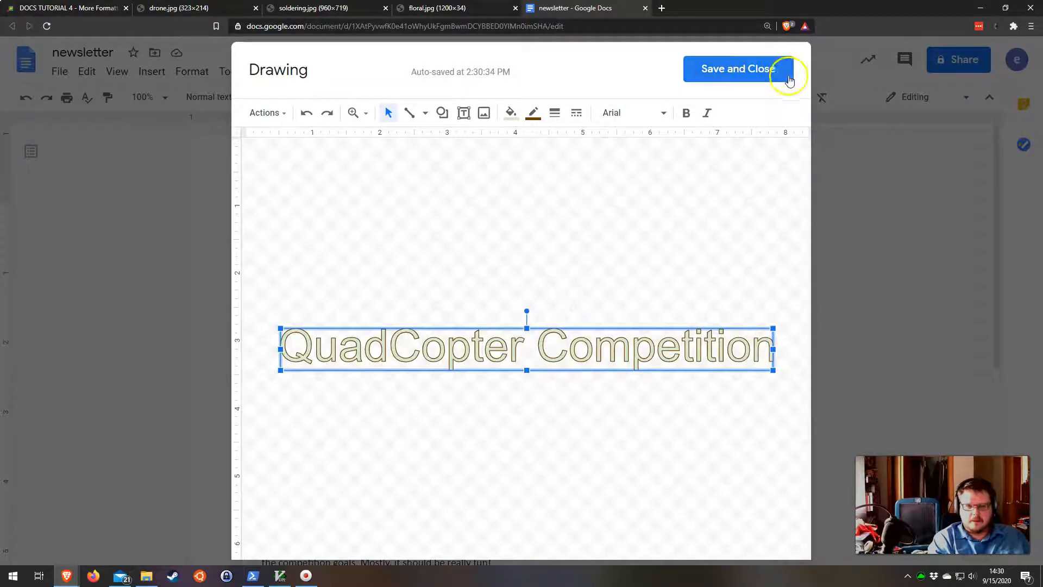
{"action": "left_click", "coordinate": [749, 69]}
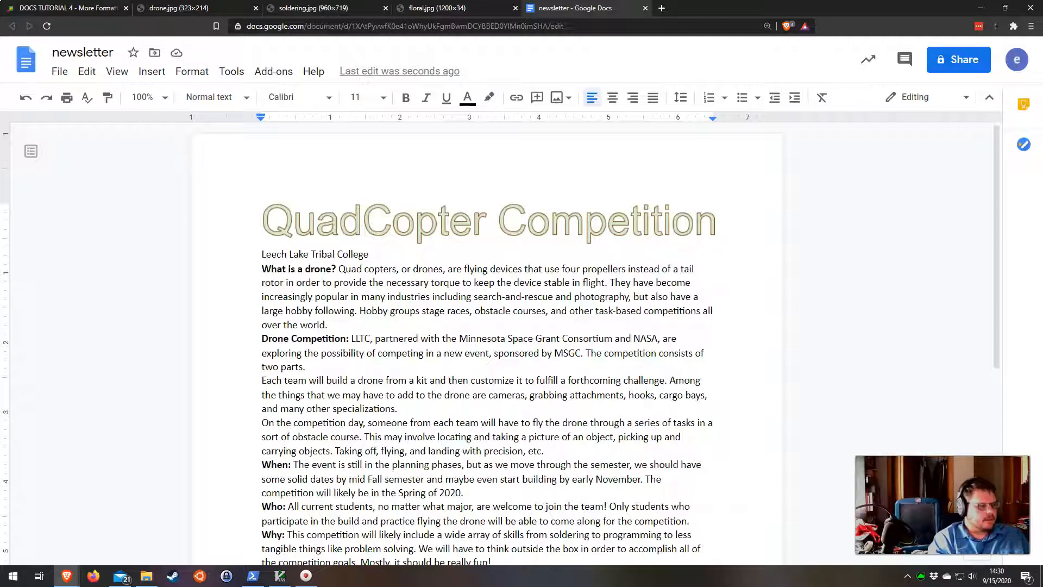
Apply the Subtitle style to the "Leech Lake Tribal College" line below the word art header.
{"action": "left_click_drag", "start_coordinate": [264, 253], "coordinate": [375, 256]}
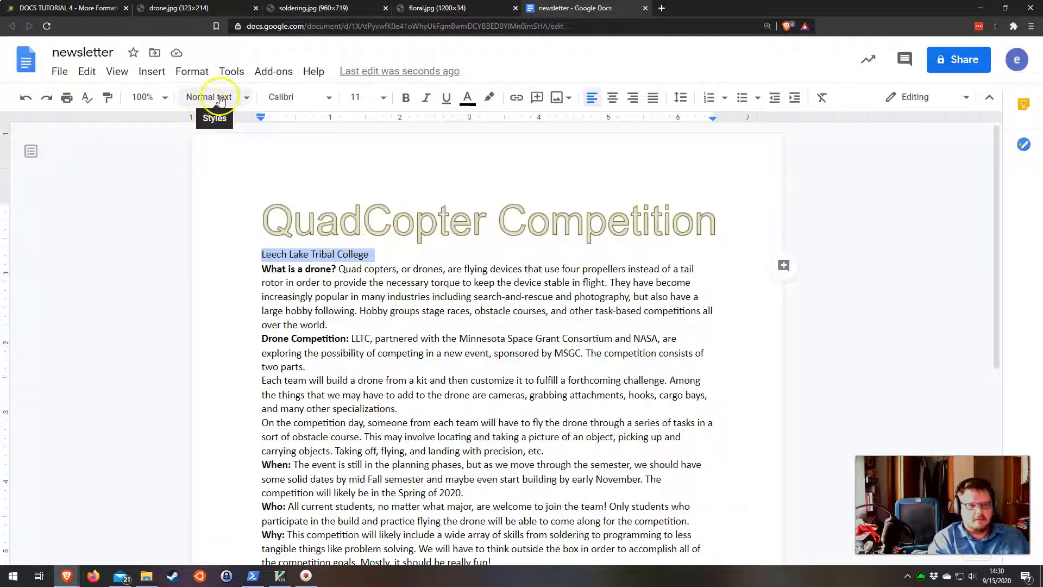
{"action": "left_click", "coordinate": [246, 96]}
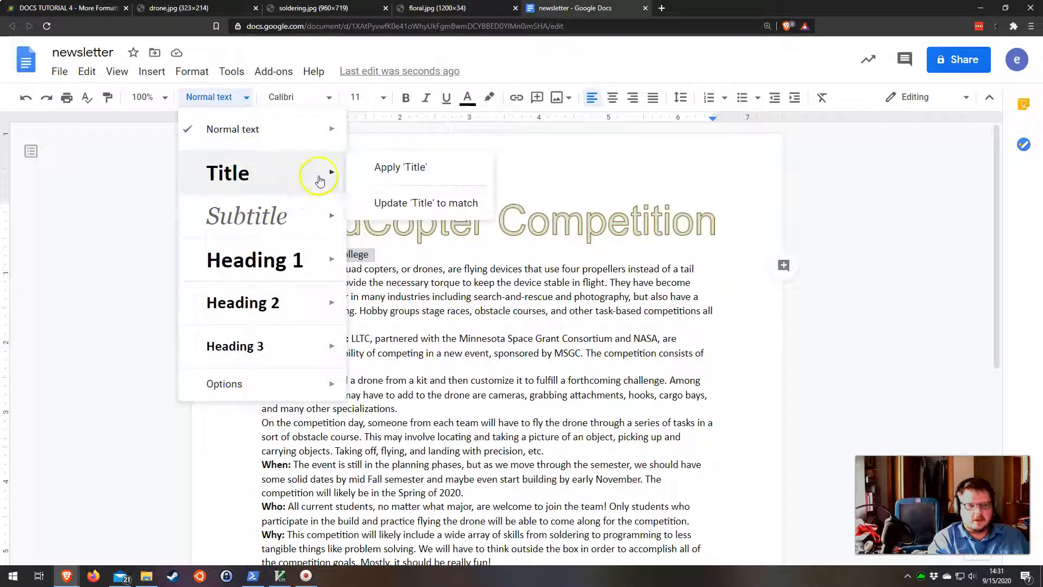
{"action": "mouse_move", "coordinate": [245, 216]}
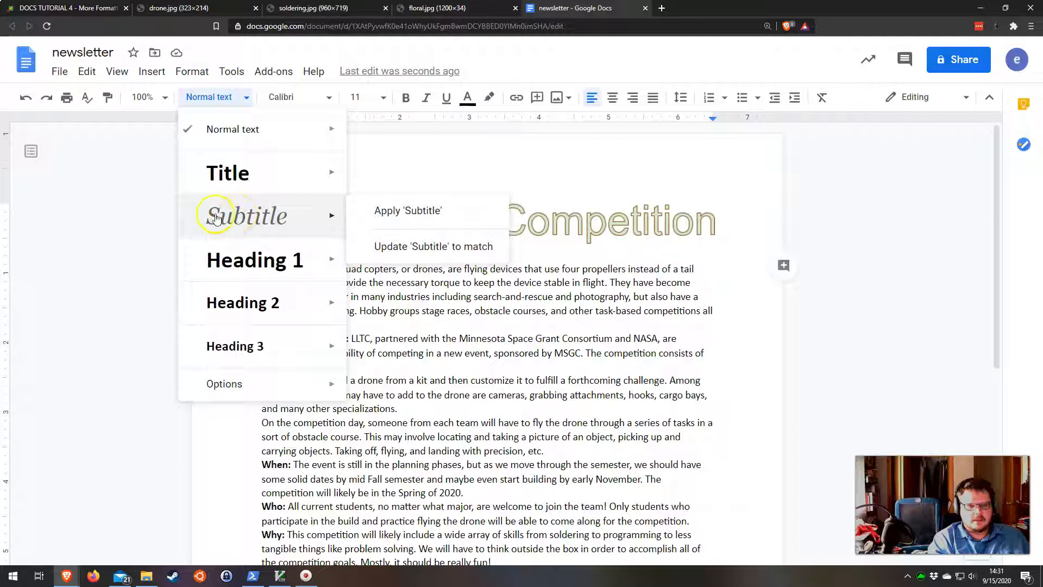
{"action": "left_click", "coordinate": [261, 216]}
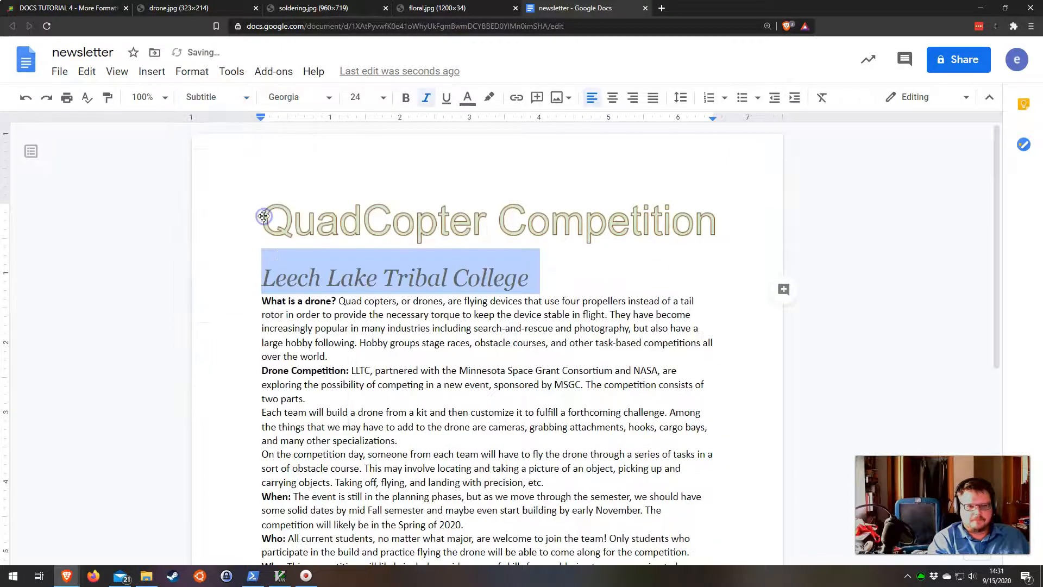
Center the "Leech Lake Tribal College" subtitle and set its font size to 12.
{"action": "left_click", "coordinate": [613, 101]}
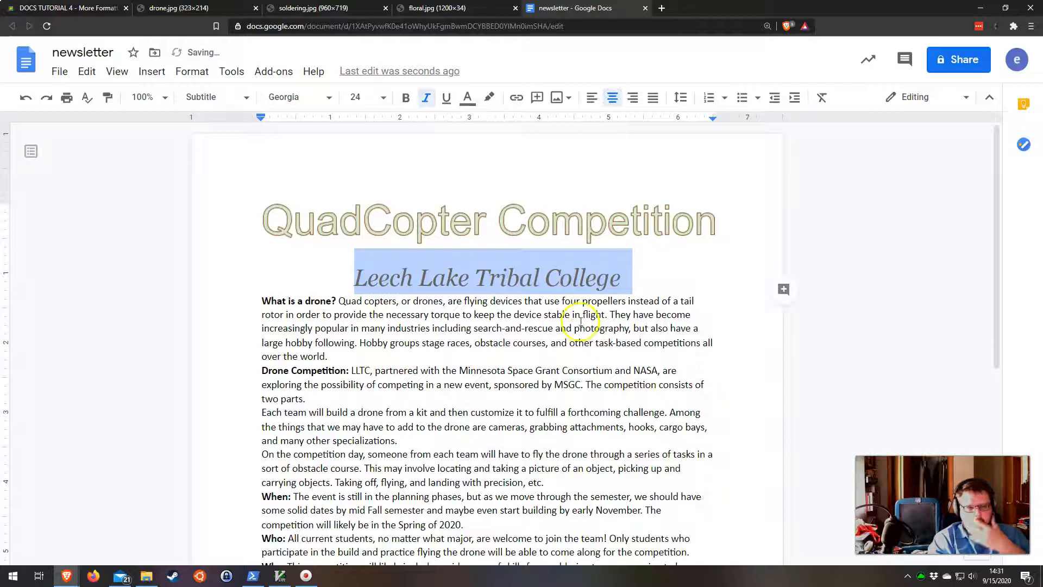
{"action": "left_click", "coordinate": [383, 98]}
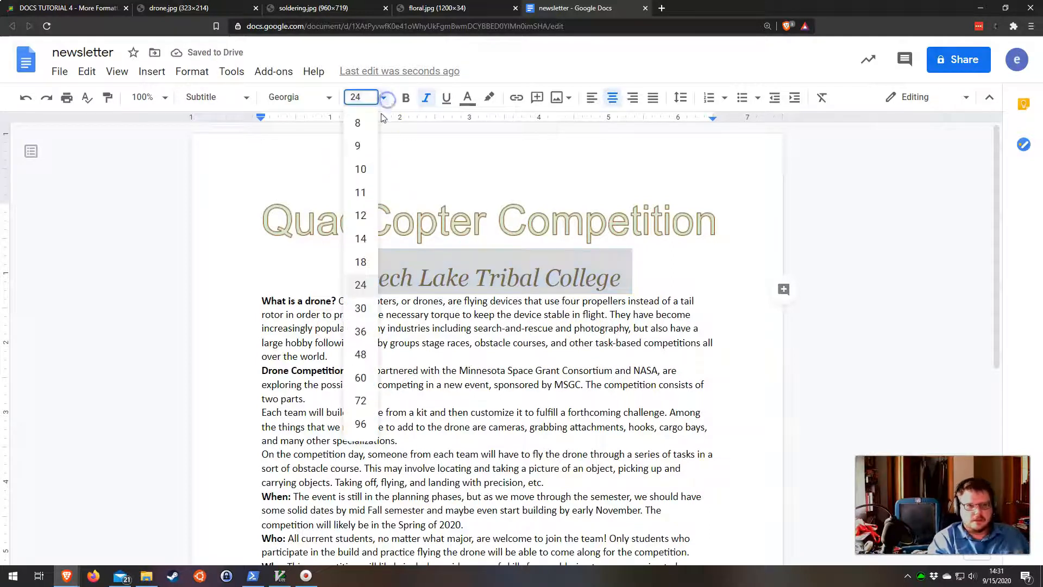
{"action": "left_click", "coordinate": [371, 217]}
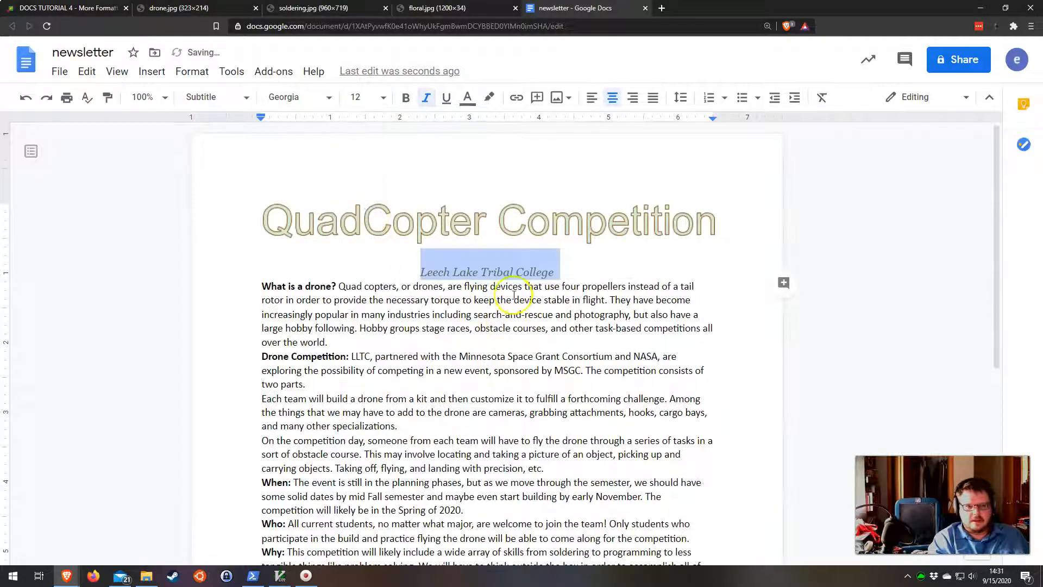
{"action": "left_click", "coordinate": [575, 276]}
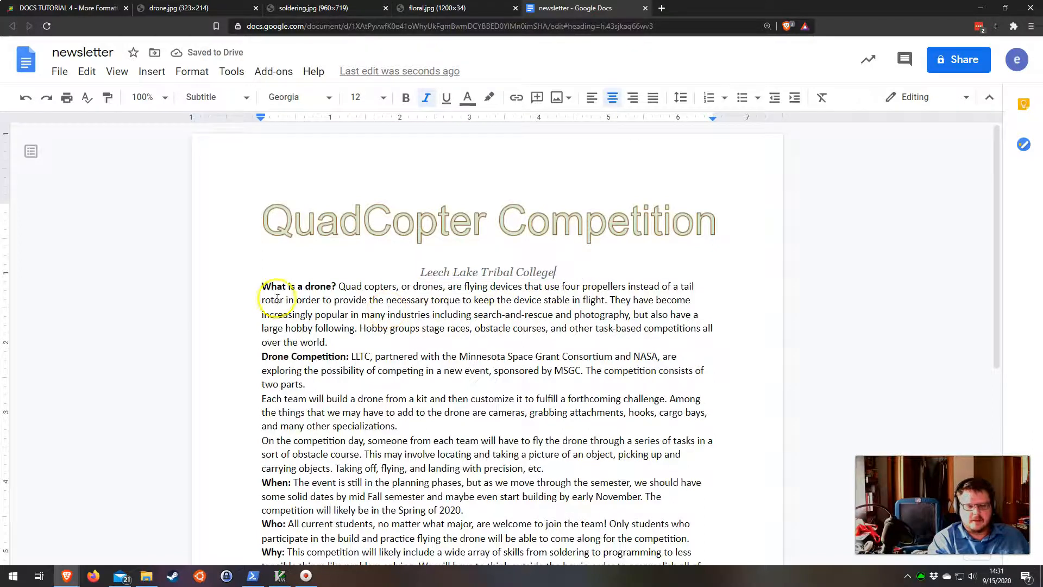
Insert a continuous section break directly before the "What is a drone?" paragraph.
{"action": "left_click", "coordinate": [263, 286]}
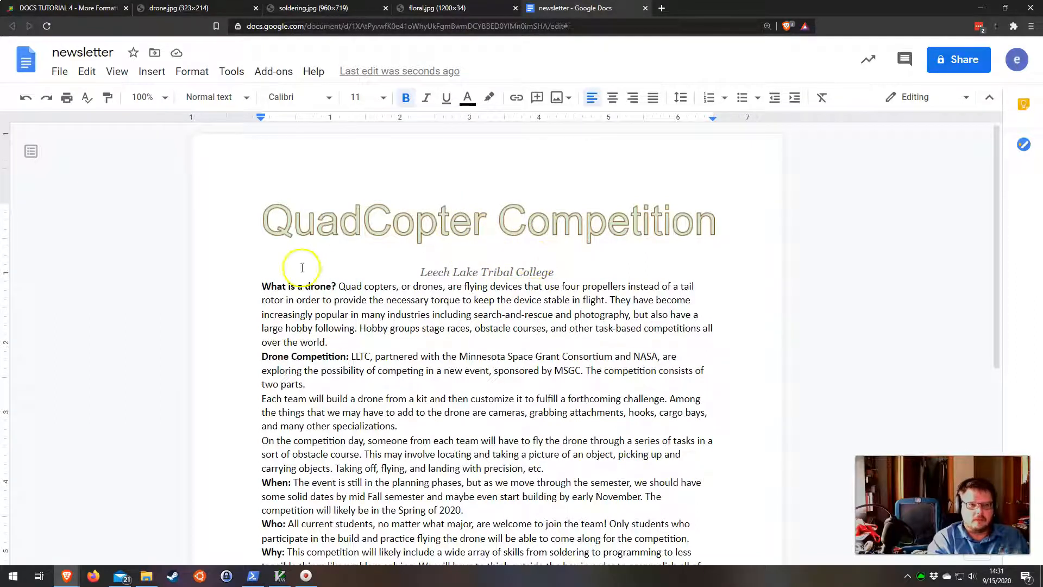
{"action": "left_click", "coordinate": [262, 286]}
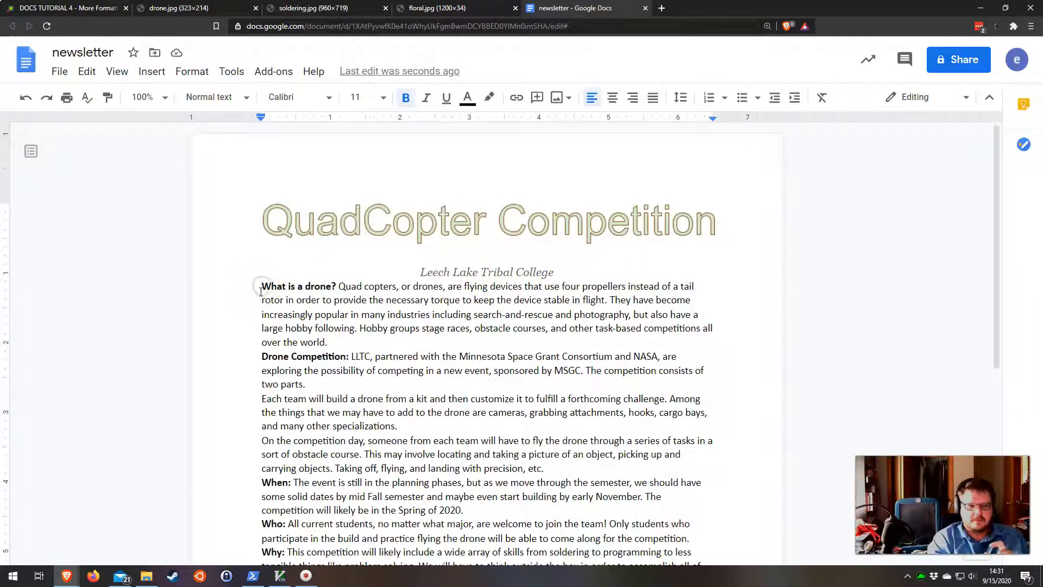
{"action": "left_click", "coordinate": [164, 74]}
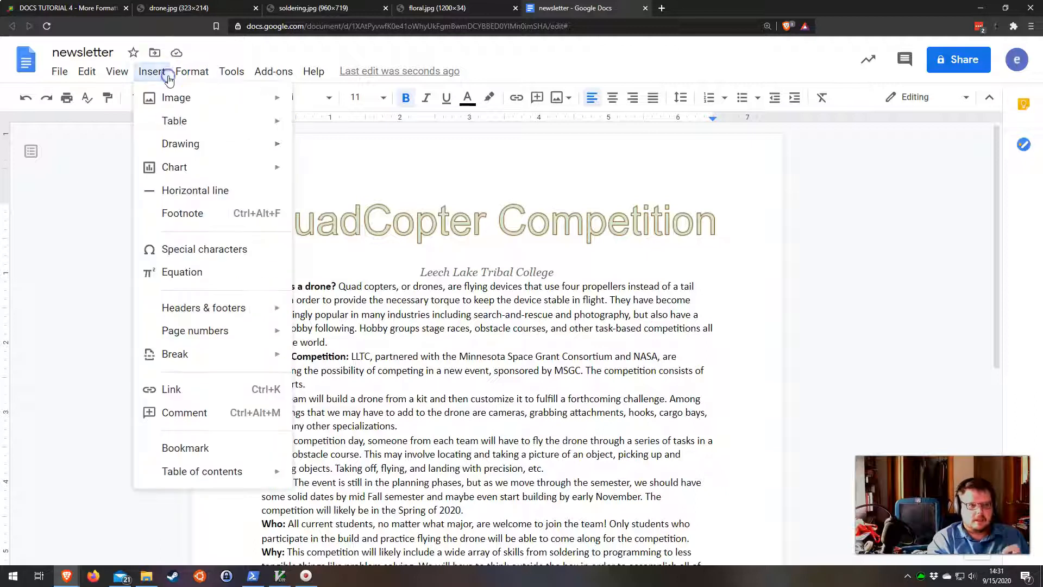
{"action": "mouse_move", "coordinate": [242, 359]}
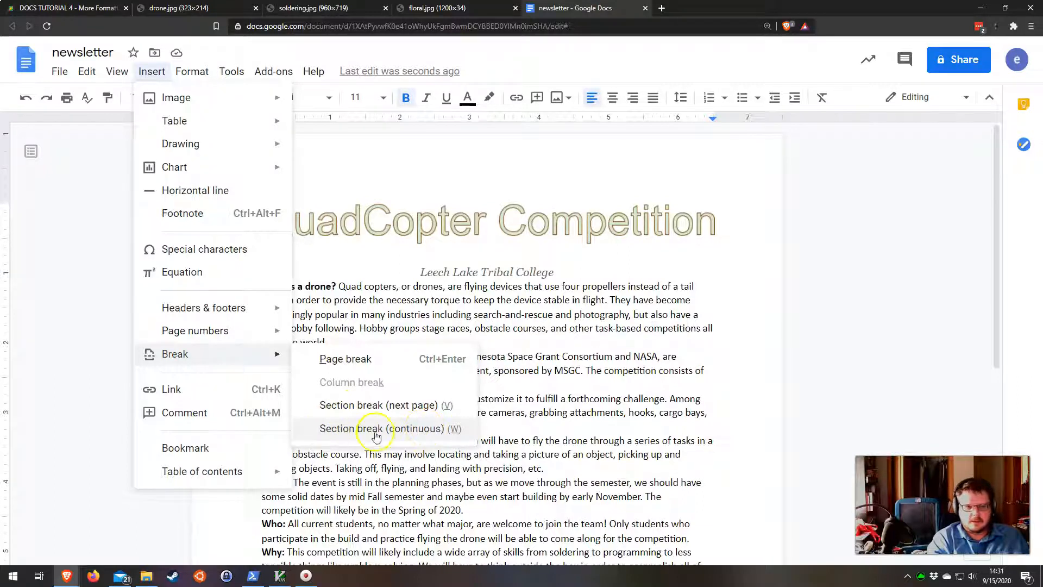
{"action": "left_click", "coordinate": [452, 436]}
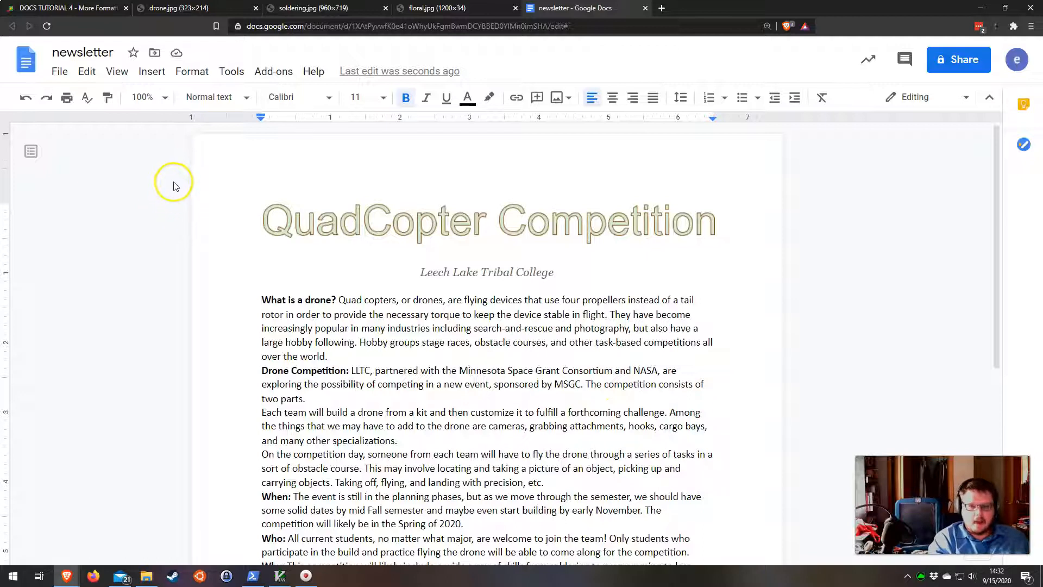
Format the newsletter section starting at "What is a drone?" in two columns.
{"action": "left_click", "coordinate": [191, 72]}
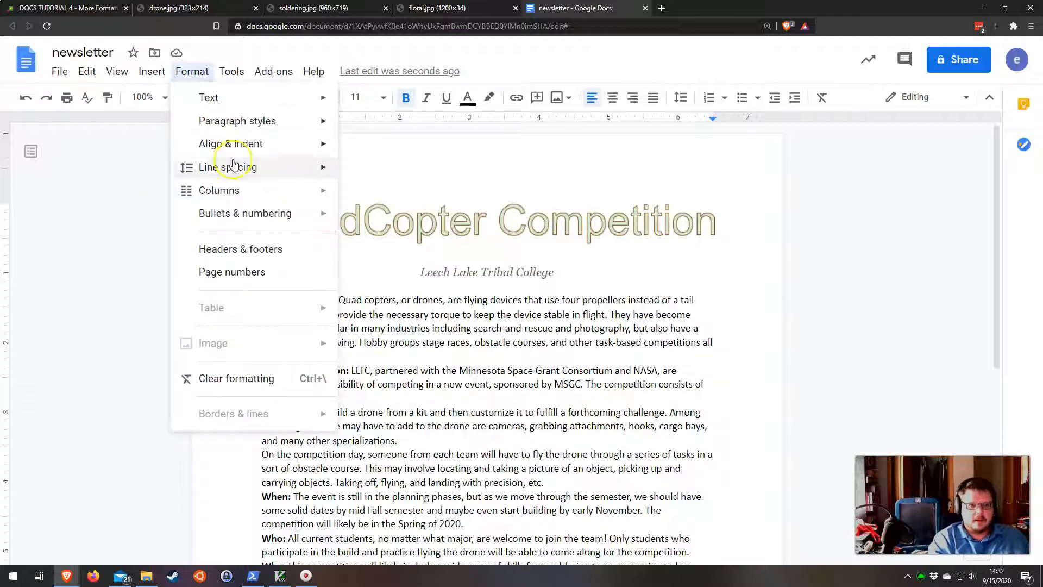
{"action": "mouse_move", "coordinate": [243, 198]}
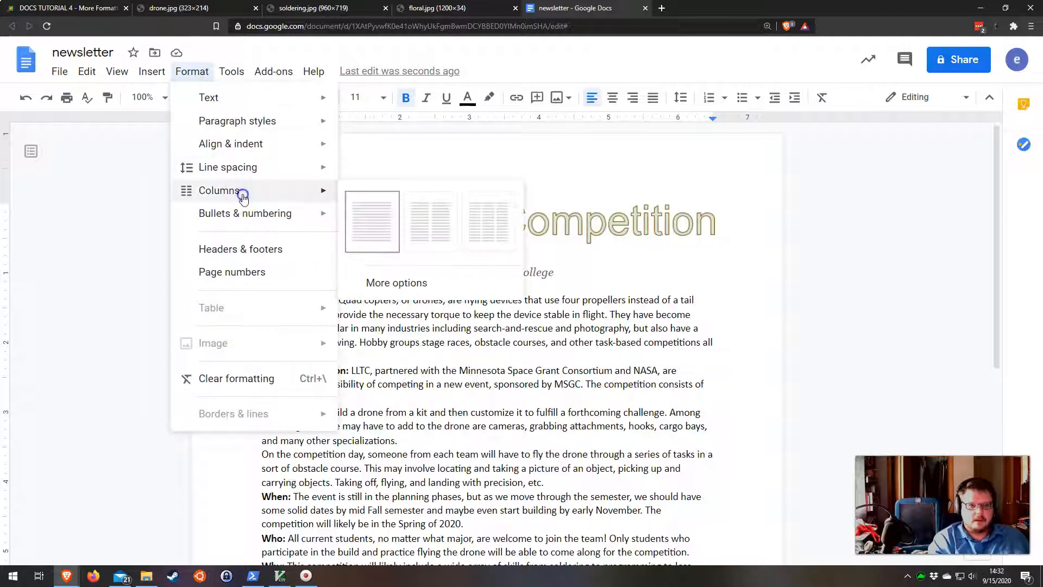
{"action": "left_click", "coordinate": [421, 226]}
Examine how the newsletter text is distributed between the two columns down the page.
{"action": "scroll", "coordinate": [393, 443], "scroll_direction": "down", "scroll_amount": 4}
{"action": "scroll", "coordinate": [402, 433], "scroll_direction": "up", "scroll_amount": 5}
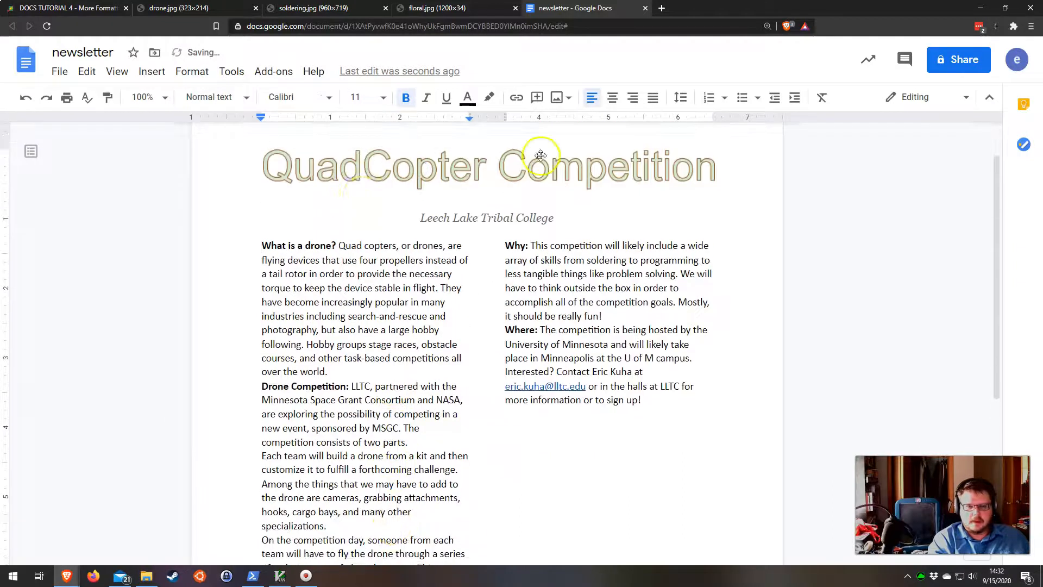
{"action": "scroll", "coordinate": [472, 319], "scroll_direction": "down", "scroll_amount": 1}
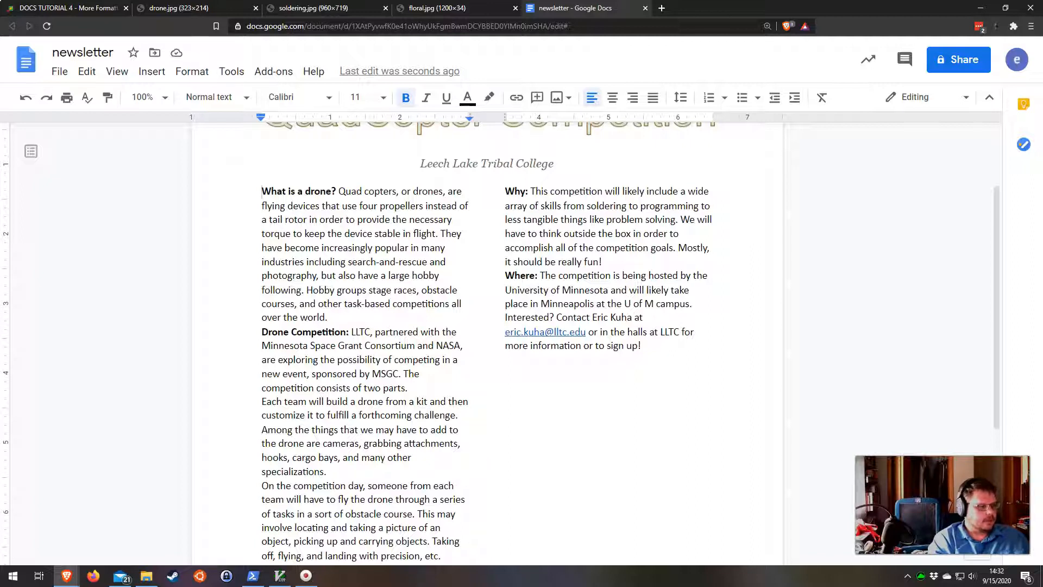
{"action": "scroll", "coordinate": [442, 350], "scroll_direction": "down", "scroll_amount": 5}
{"action": "scroll", "coordinate": [442, 359], "scroll_direction": "up", "scroll_amount": 5}
{"action": "scroll", "coordinate": [443, 358], "scroll_direction": "down", "scroll_amount": 4}
{"action": "scroll", "coordinate": [443, 359], "scroll_direction": "up", "scroll_amount": 4}
{"action": "scroll", "coordinate": [427, 333], "scroll_direction": "down", "scroll_amount": 2}
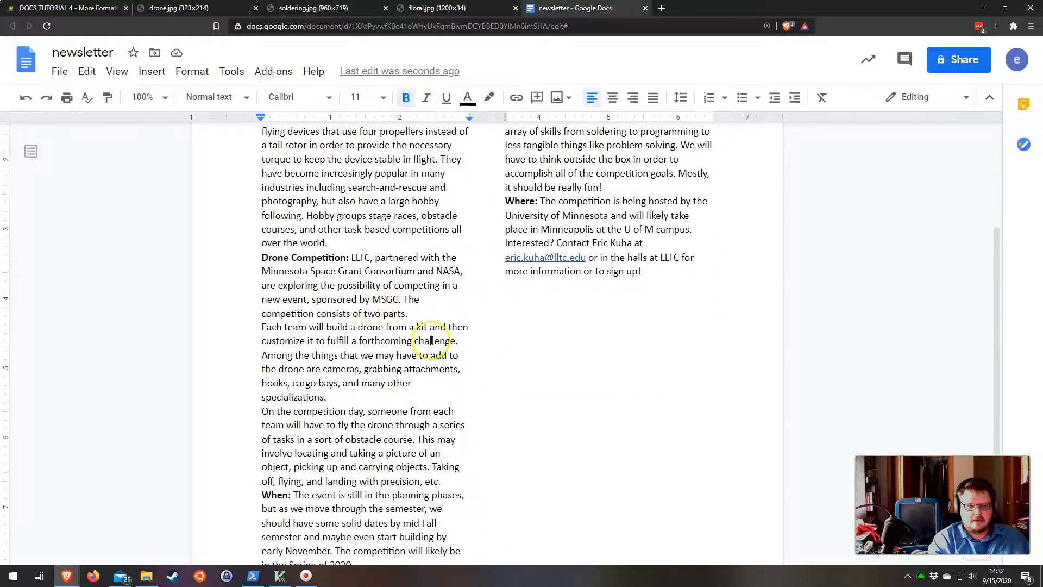
{"action": "scroll", "coordinate": [386, 301], "scroll_direction": "up", "scroll_amount": 2}
{"action": "scroll", "coordinate": [465, 333], "scroll_direction": "down", "scroll_amount": 5}
{"action": "scroll", "coordinate": [402, 255], "scroll_direction": "up", "scroll_amount": 5}
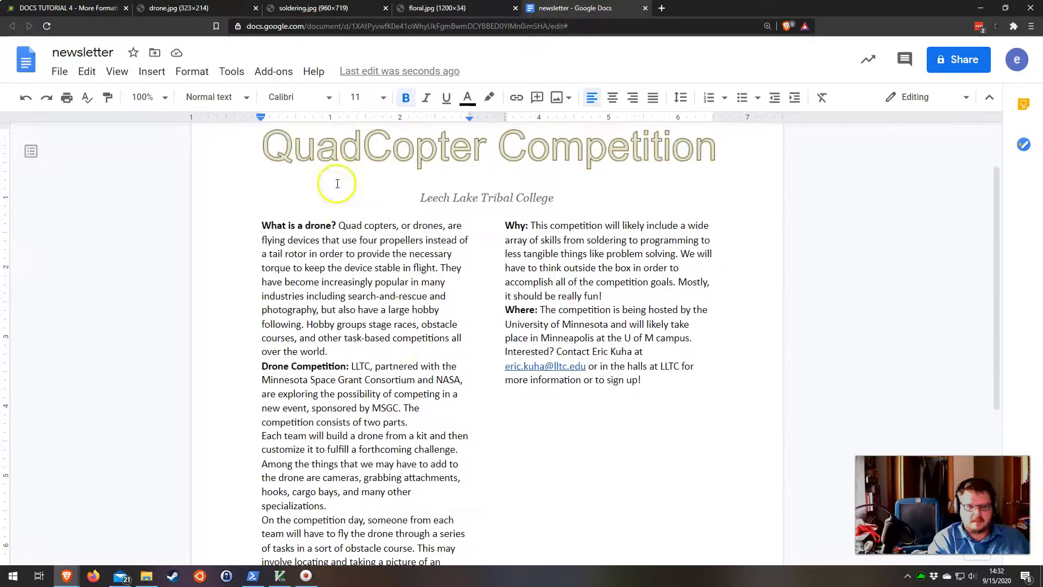
Insert a column break before the "When:" paragraph so it starts the second column.
{"action": "scroll", "coordinate": [601, 433], "scroll_direction": "down", "scroll_amount": 2}
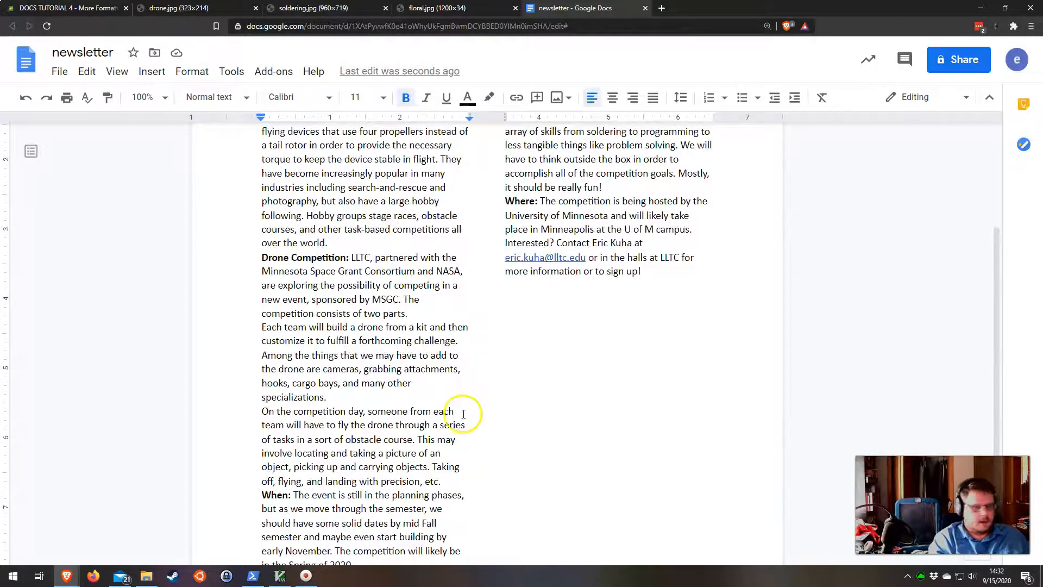
{"action": "scroll", "coordinate": [464, 413], "scroll_direction": "down", "scroll_amount": 2}
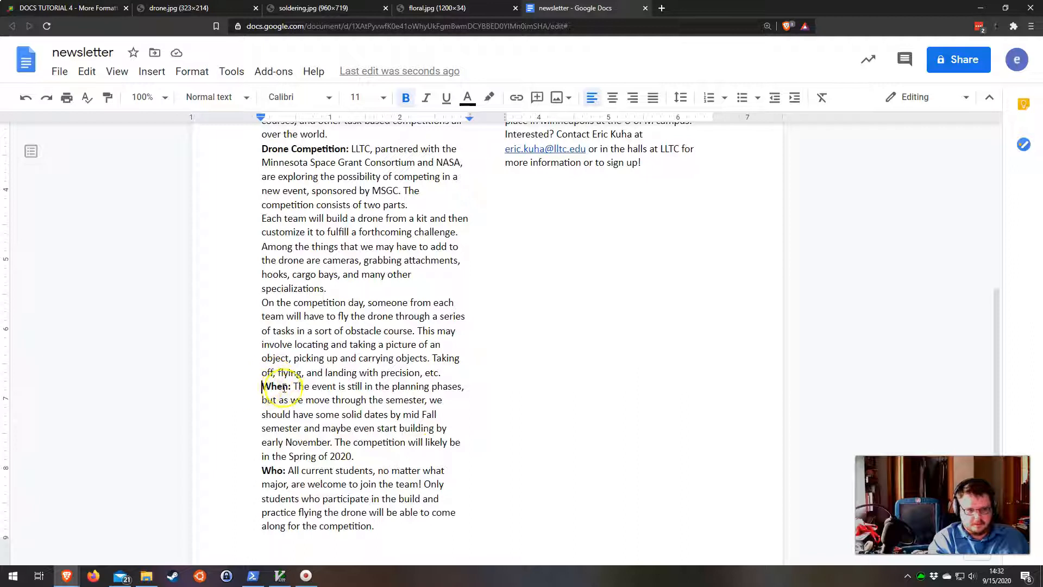
{"action": "left_click", "coordinate": [151, 71]}
{"action": "mouse_move", "coordinate": [188, 354]}
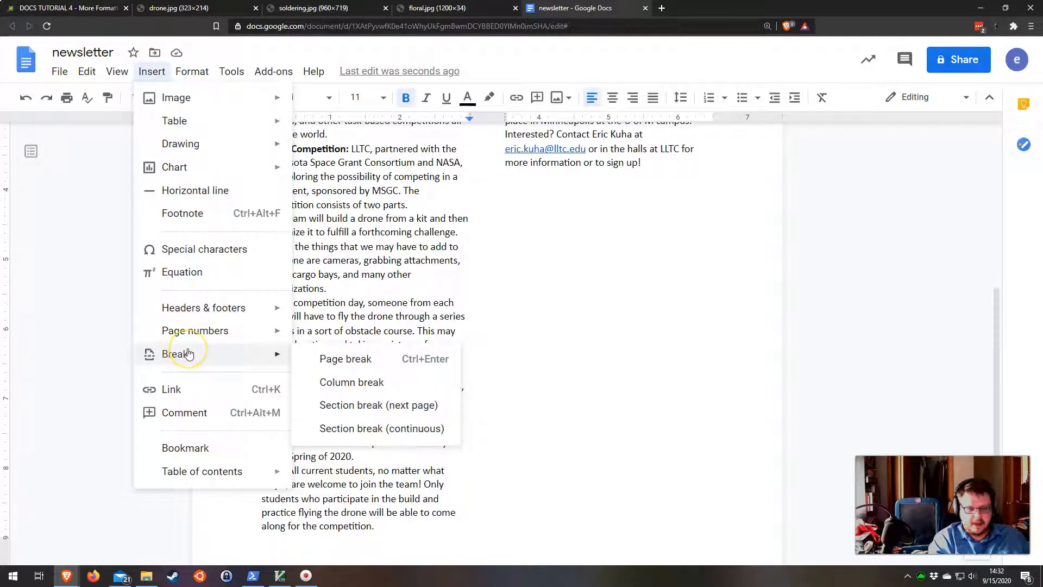
{"action": "left_click", "coordinate": [367, 383]}
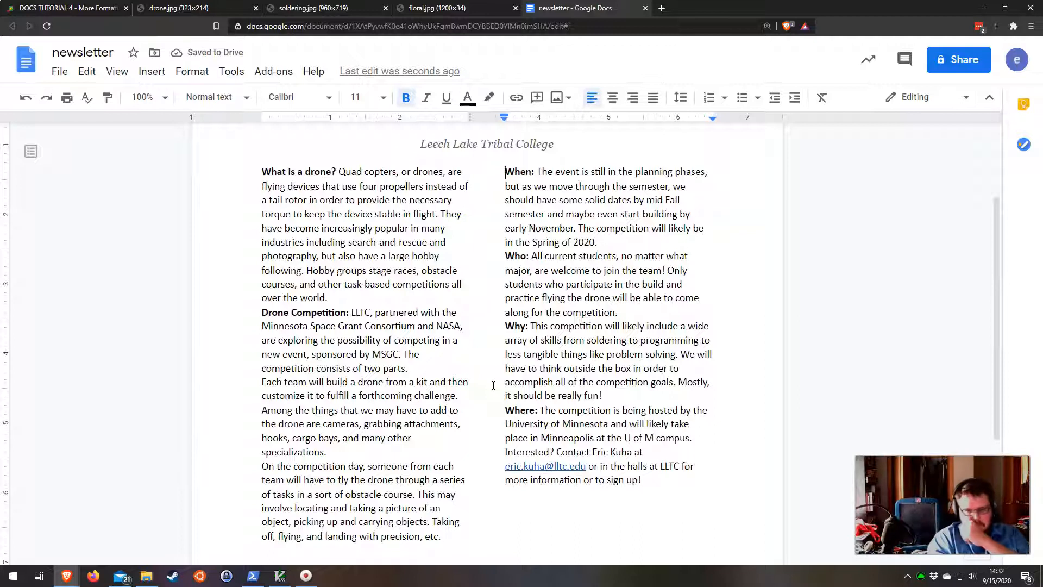
Turn the two paragraphs from "Each team will build a drone" through "landing with precision, etc." into a bulleted list.
{"action": "scroll", "coordinate": [304, 427], "scroll_direction": "down", "scroll_amount": 2}
{"action": "scroll", "coordinate": [326, 442], "scroll_direction": "up", "scroll_amount": 2}
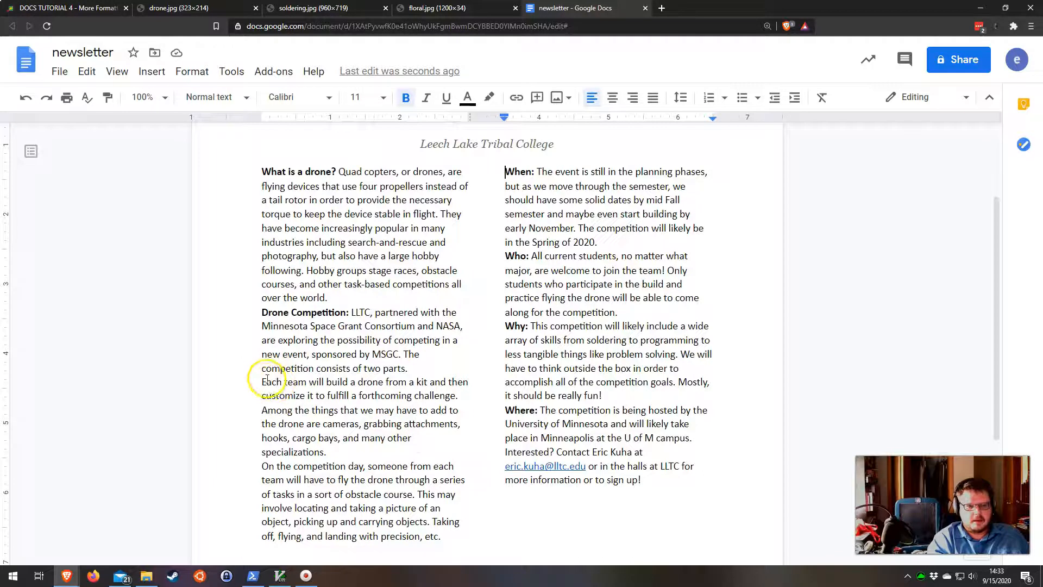
{"action": "left_click_drag", "start_coordinate": [262, 382], "coordinate": [414, 514]}
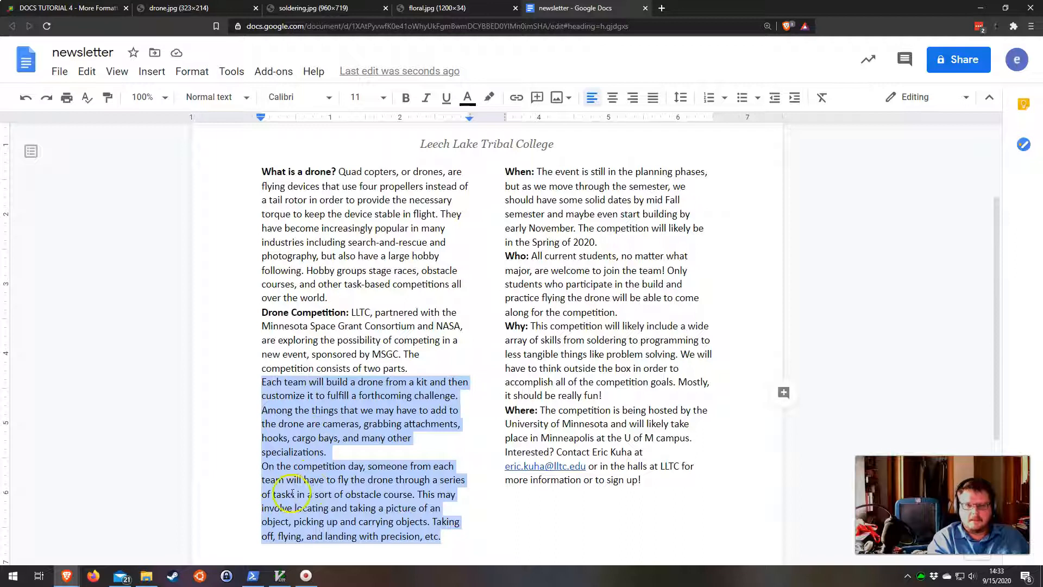
{"action": "left_click", "coordinate": [743, 98]}
{"action": "scroll", "coordinate": [353, 380], "scroll_direction": "down", "scroll_amount": 3}
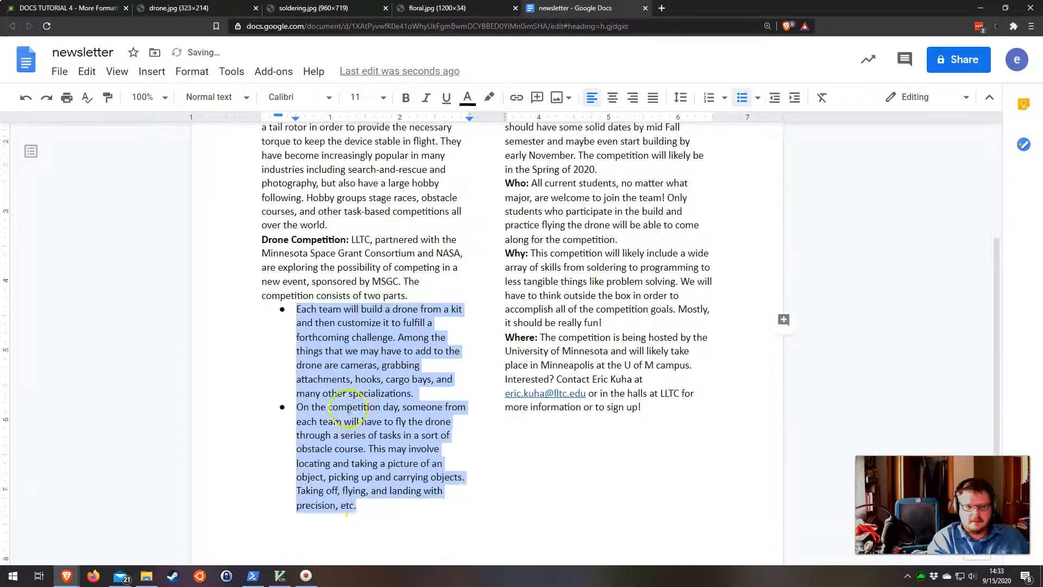
{"action": "scroll", "coordinate": [364, 379], "scroll_direction": "up", "scroll_amount": 2}
{"action": "left_click", "coordinate": [601, 299]}
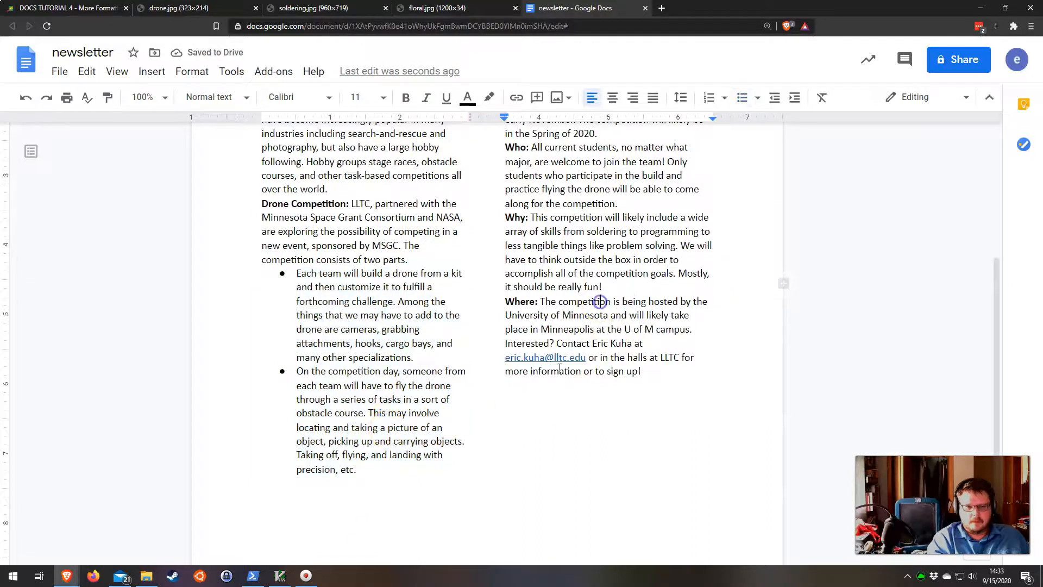
{"action": "scroll", "coordinate": [346, 350], "scroll_direction": "up", "scroll_amount": 3}
{"action": "scroll", "coordinate": [345, 351], "scroll_direction": "down", "scroll_amount": 2}
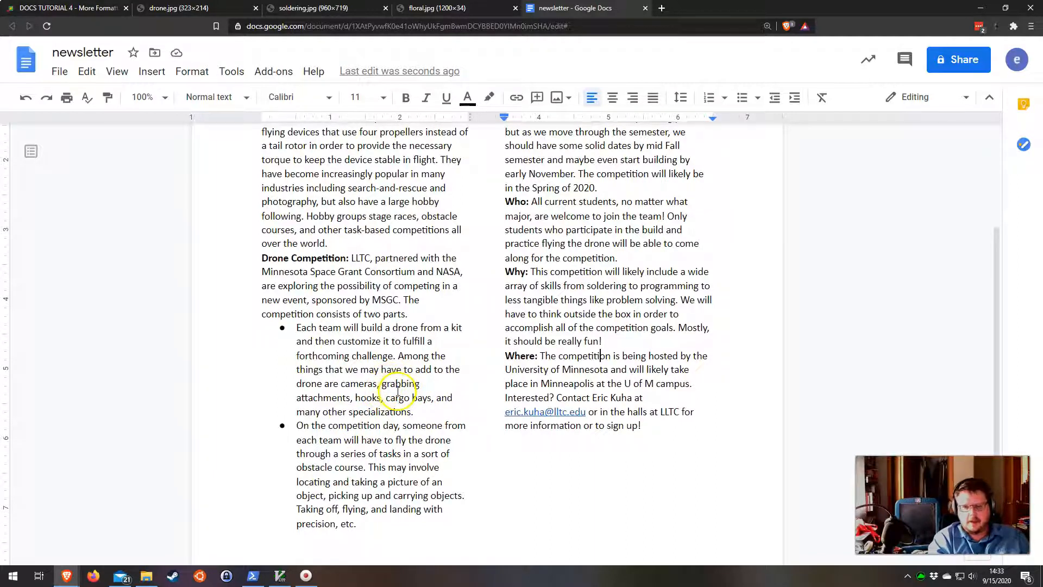
{"action": "scroll", "coordinate": [411, 448], "scroll_direction": "up", "scroll_amount": 1}
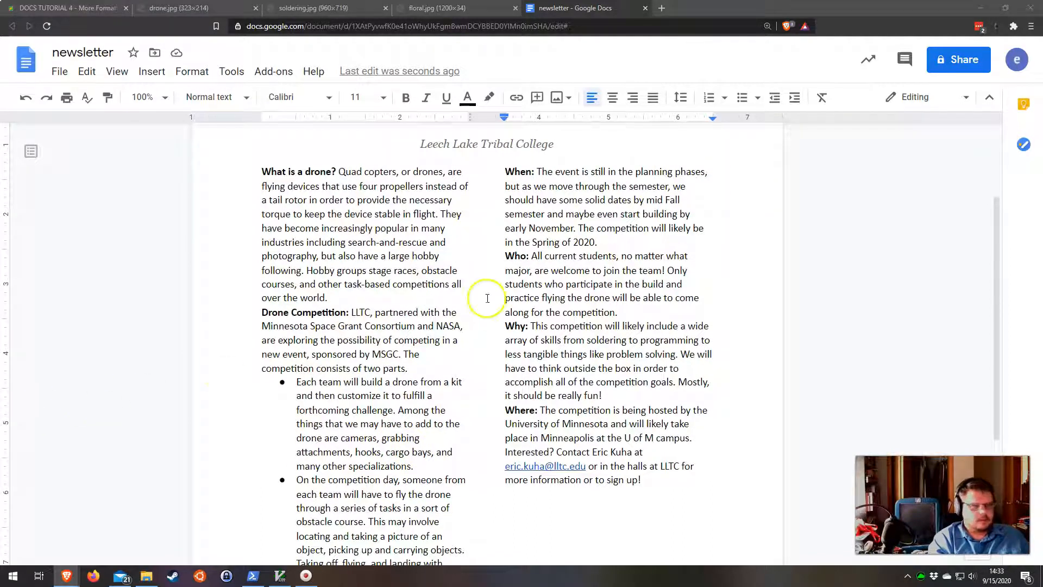
{"action": "scroll", "coordinate": [395, 245], "scroll_direction": "up", "scroll_amount": 1}
{"action": "scroll", "coordinate": [395, 245], "scroll_direction": "up", "scroll_amount": 1}
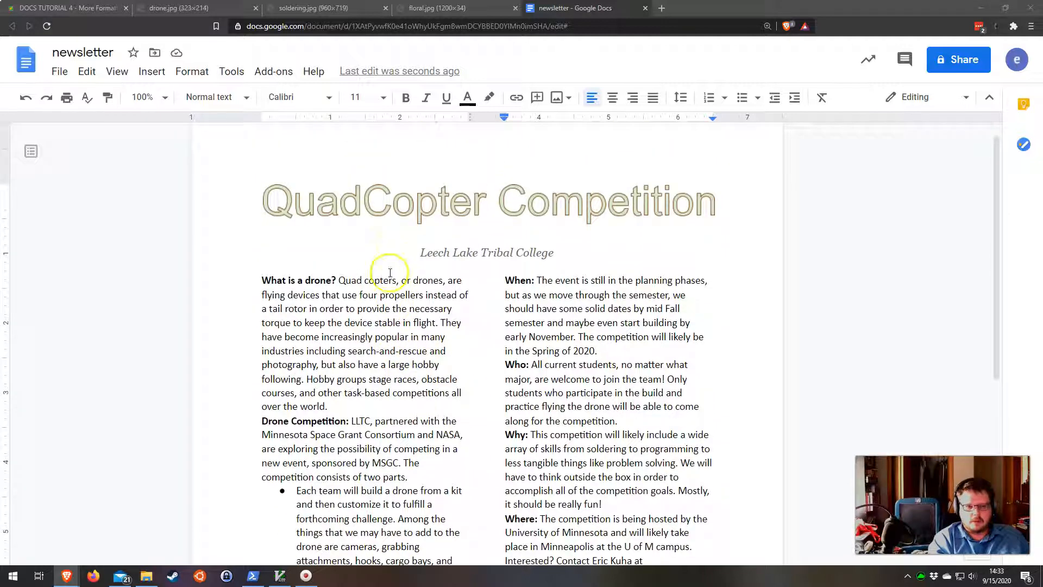
{"action": "left_click", "coordinate": [387, 279]}
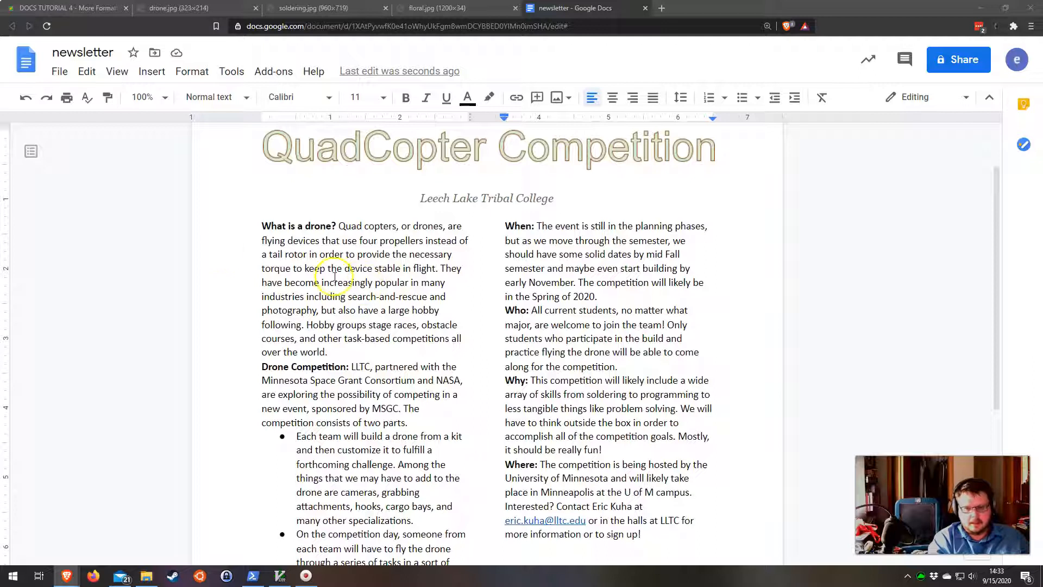
Try enlarging the initial W of "What is a drone?" to font size 72, and undo the change.
{"action": "left_click_drag", "start_coordinate": [263, 225], "coordinate": [268, 225]}
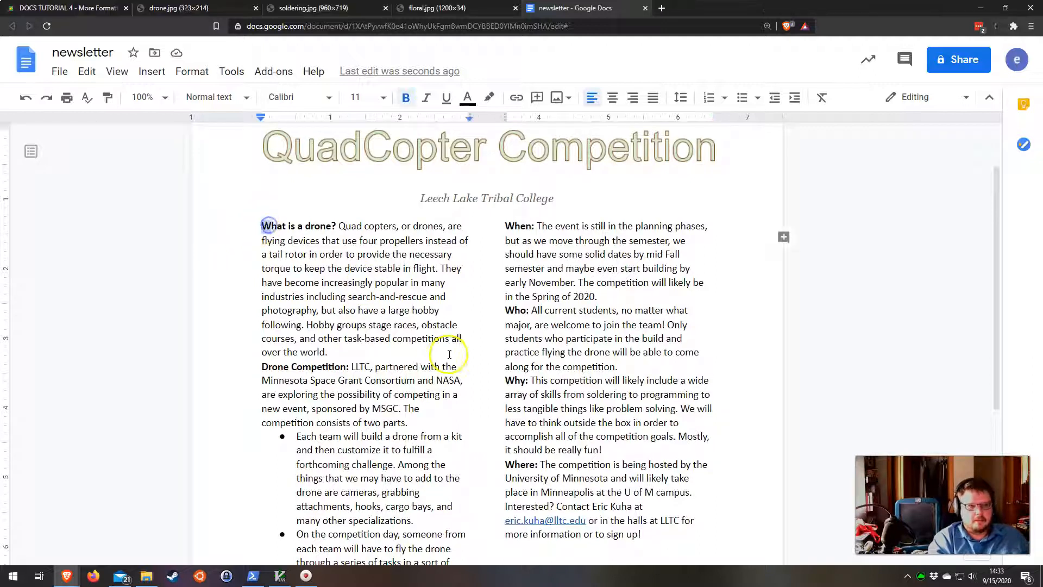
{"action": "left_click", "coordinate": [271, 224]}
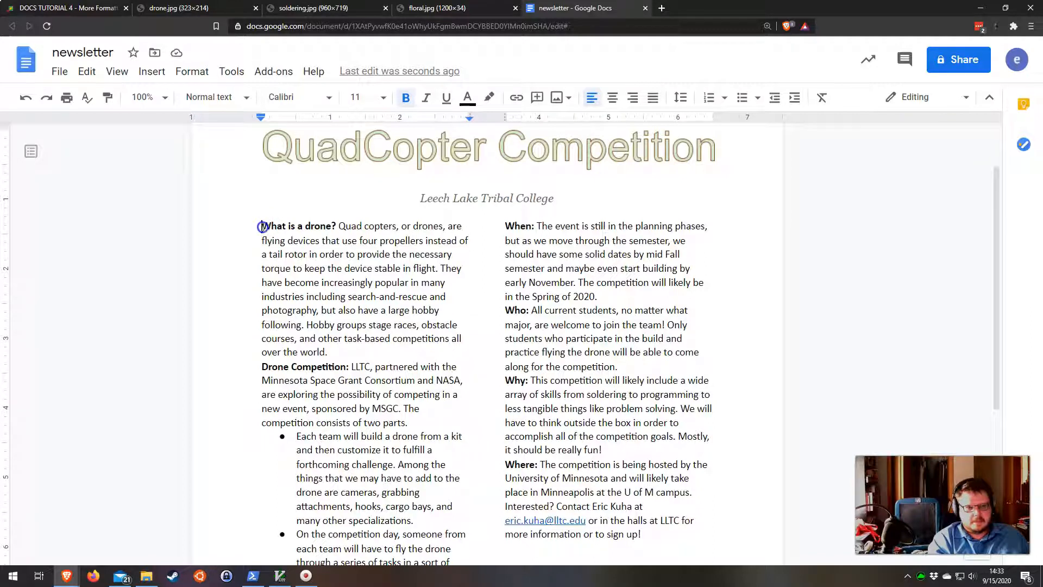
{"action": "left_click_drag", "start_coordinate": [266, 226], "coordinate": [271, 226]}
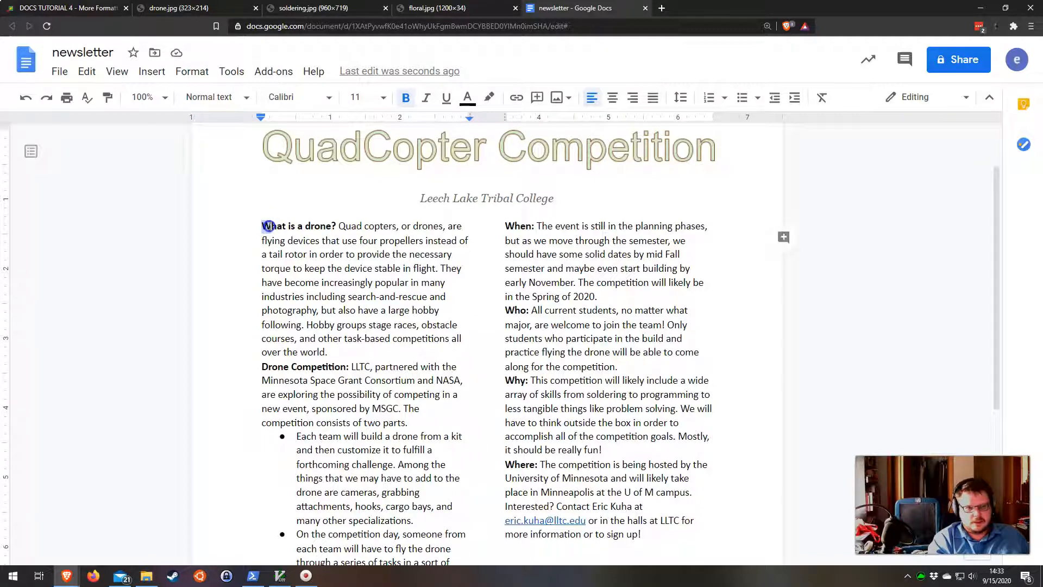
{"action": "left_click", "coordinate": [281, 268]}
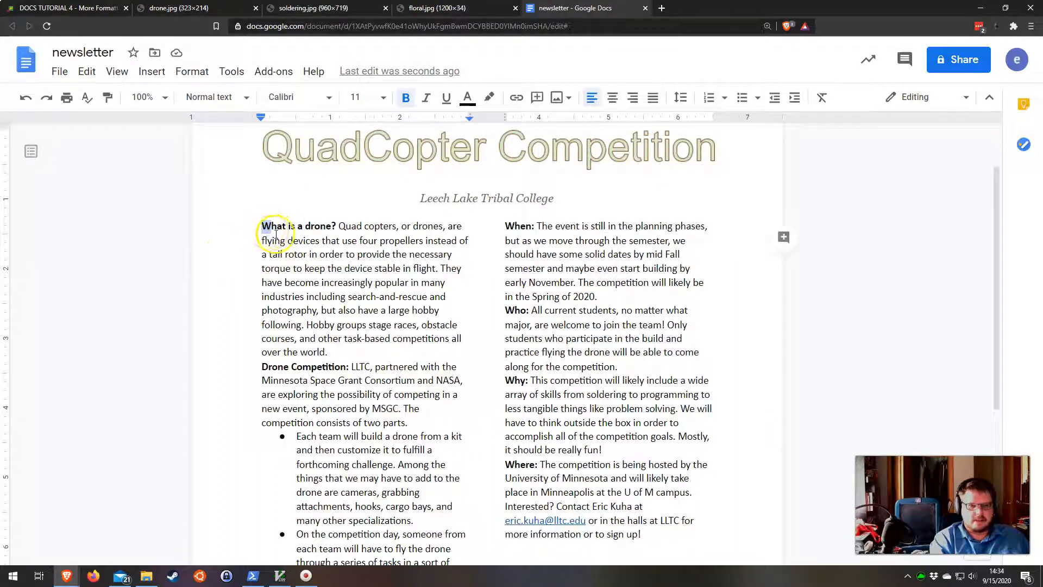
{"action": "left_click", "coordinate": [380, 98]}
{"action": "left_click", "coordinate": [356, 400]}
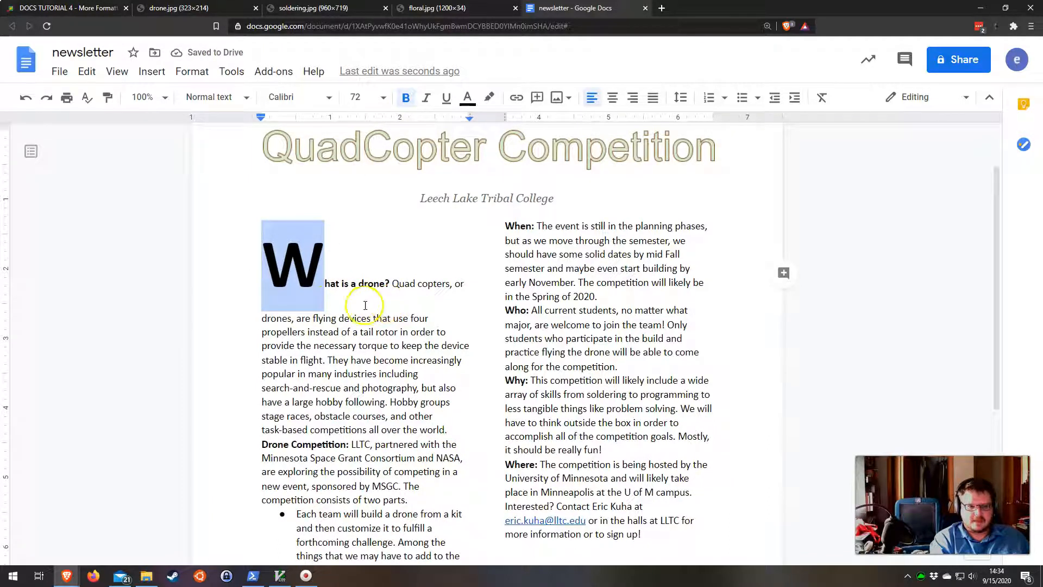
{"action": "key", "text": "ctrl+z"}
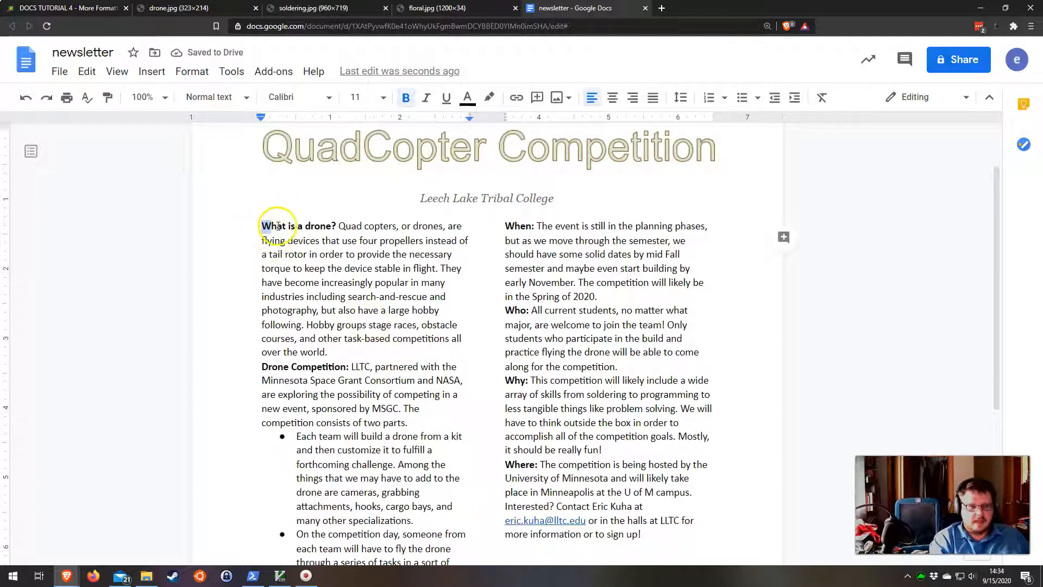
Start a new drawing in place of the initial W of "What is a drone?" and add the word art letter W.
{"action": "left_click", "coordinate": [151, 72]}
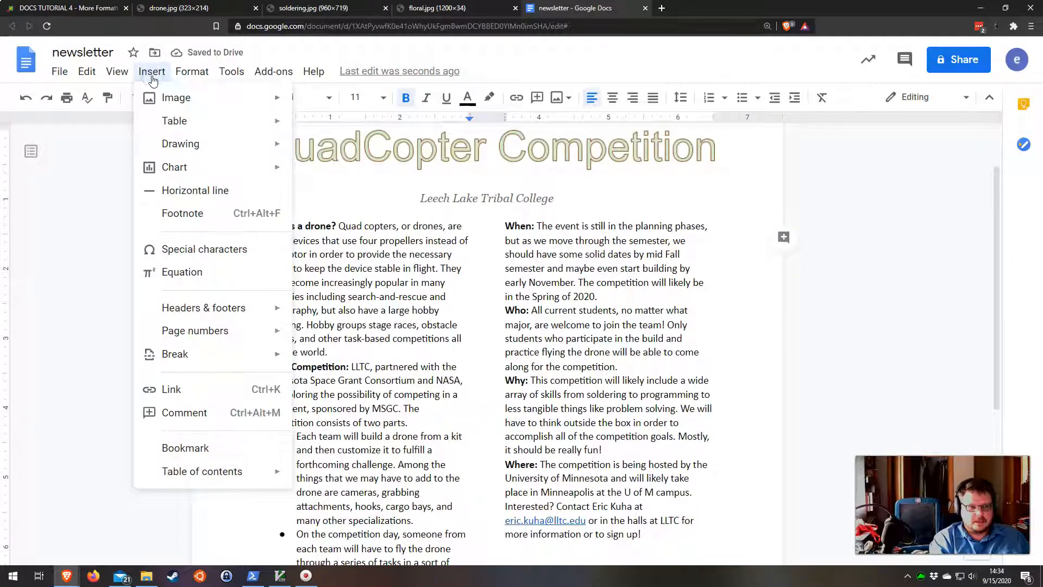
{"action": "left_click", "coordinate": [185, 143]}
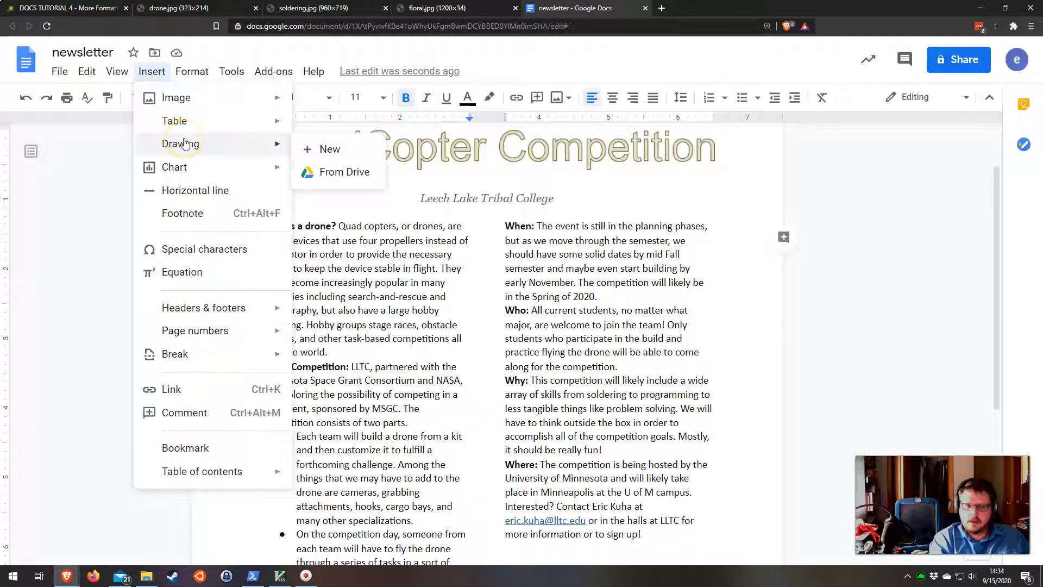
{"action": "left_click", "coordinate": [326, 148]}
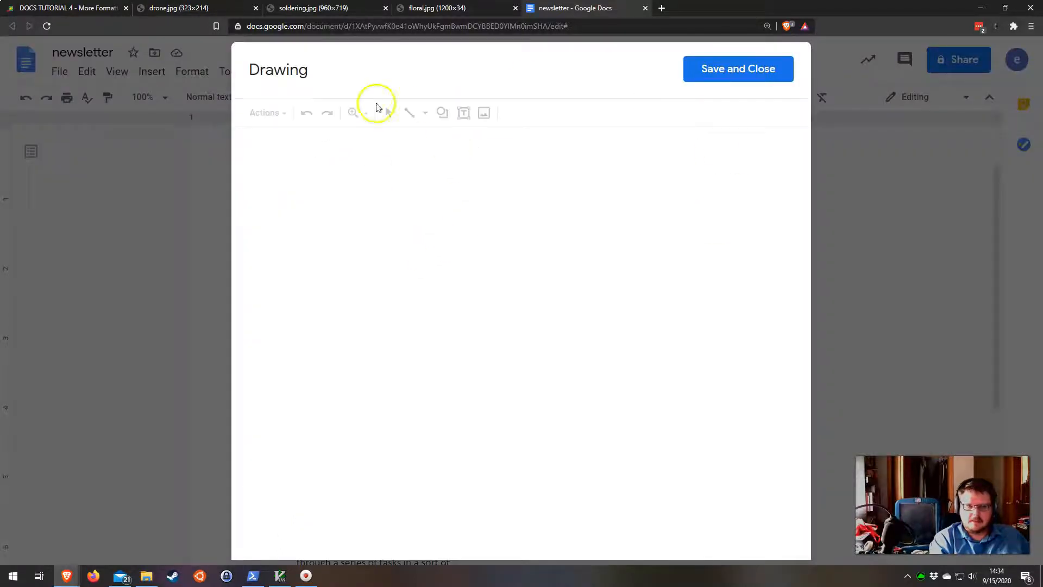
{"action": "left_click", "coordinate": [263, 113]}
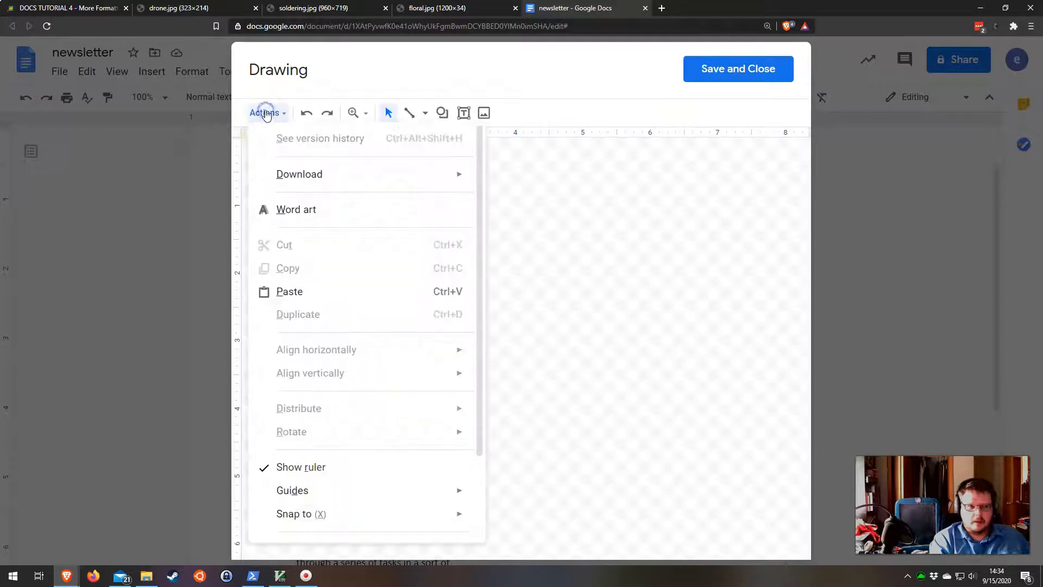
{"action": "left_click", "coordinate": [294, 210]}
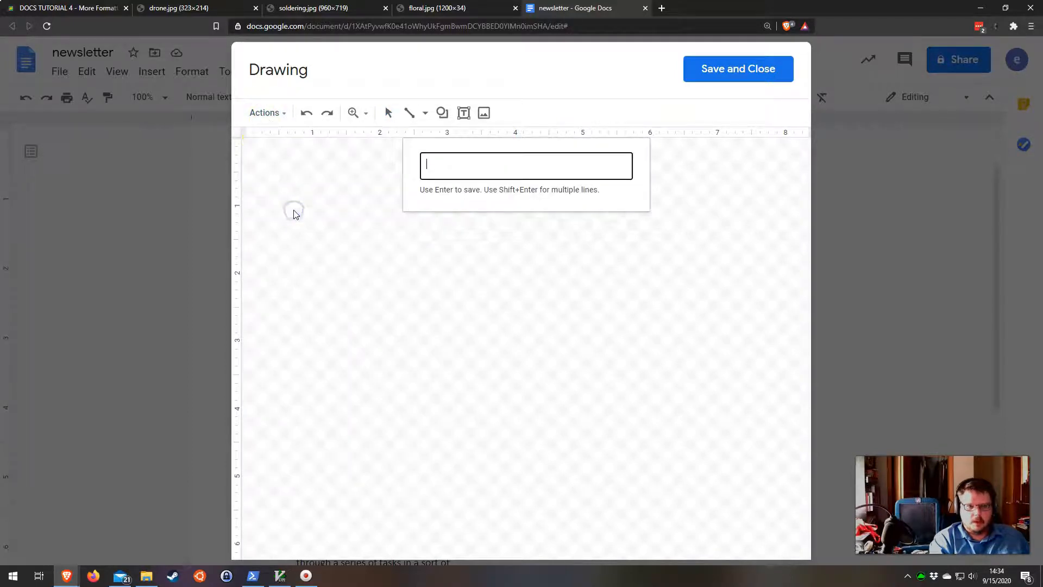
{"action": "type", "text": "W"}
{"action": "key", "text": "shift+Return"}
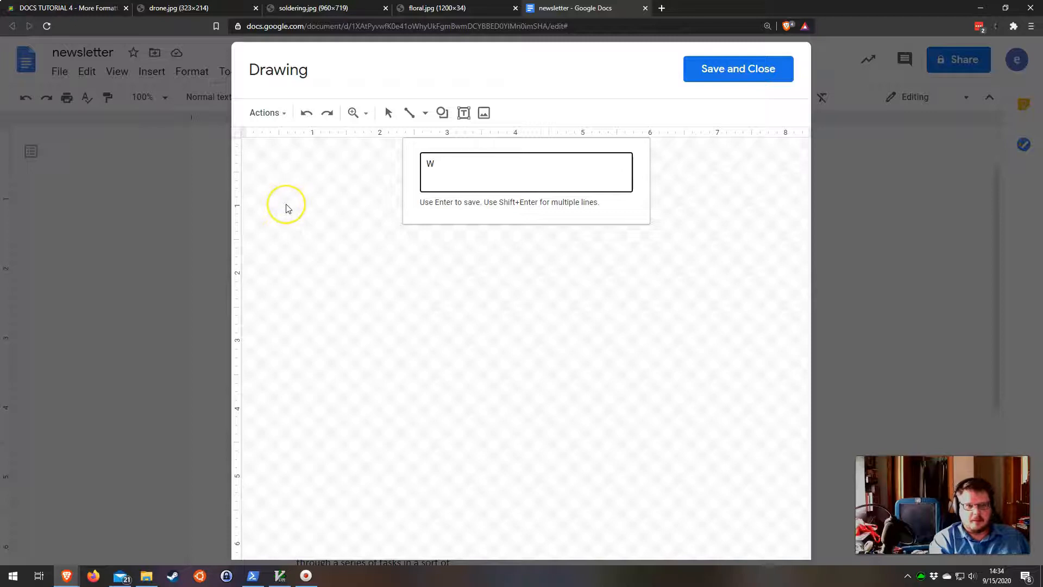
{"action": "key", "text": "Return"}
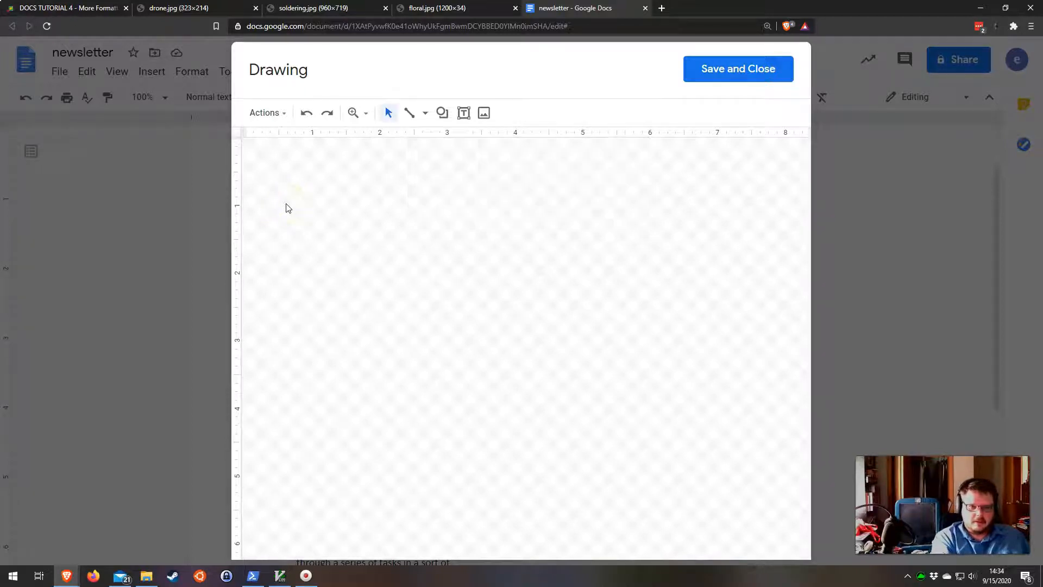
{"action": "left_click", "coordinate": [509, 357]}
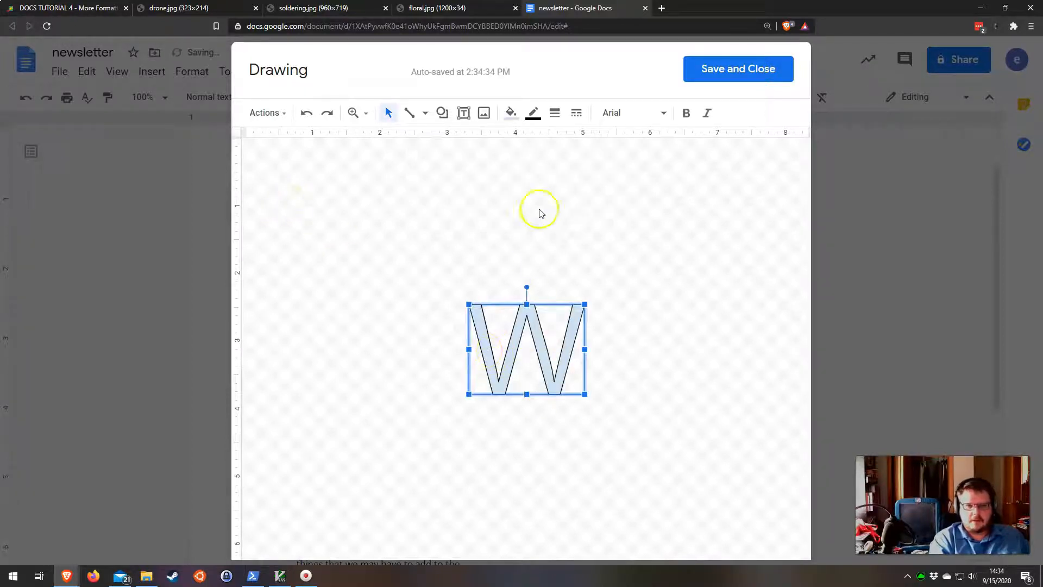
Make the word art W solid black in fill and outline, and save the drawing into the newsletter.
{"action": "left_click", "coordinate": [516, 122]}
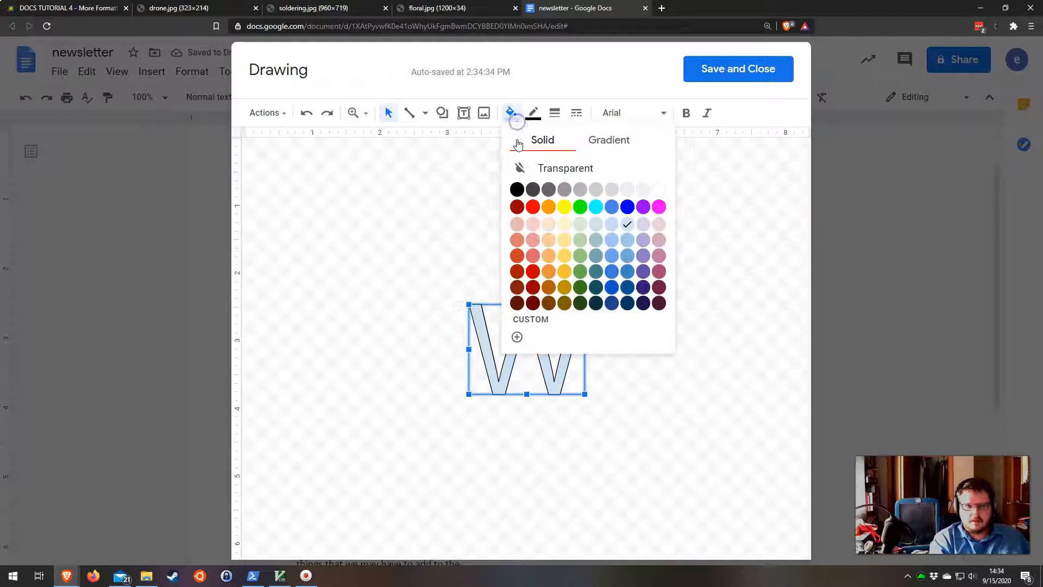
{"action": "left_click", "coordinate": [517, 188]}
{"action": "left_click", "coordinate": [528, 119]}
{"action": "left_click", "coordinate": [537, 162]}
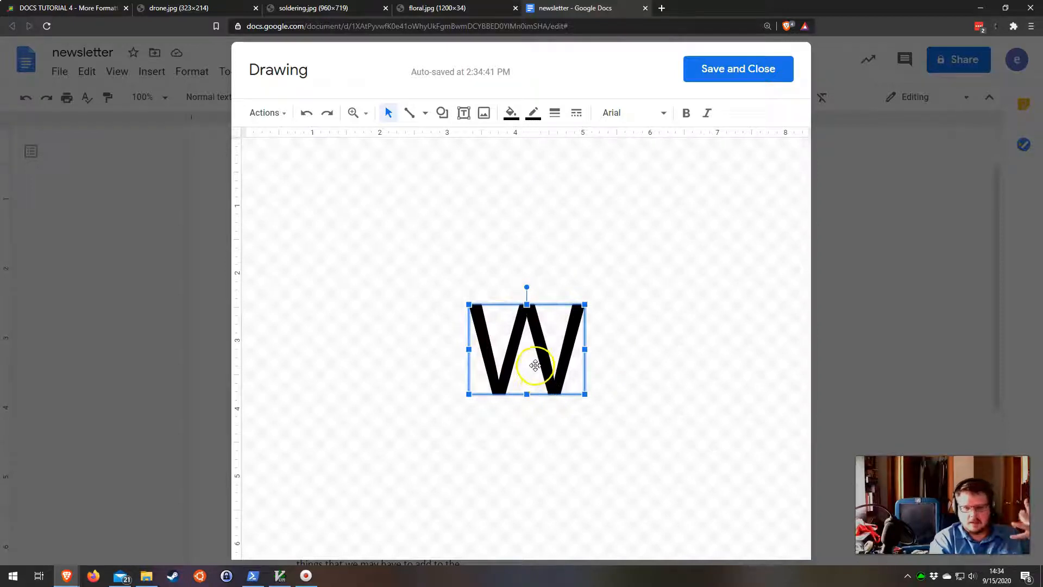
{"action": "left_click", "coordinate": [741, 74]}
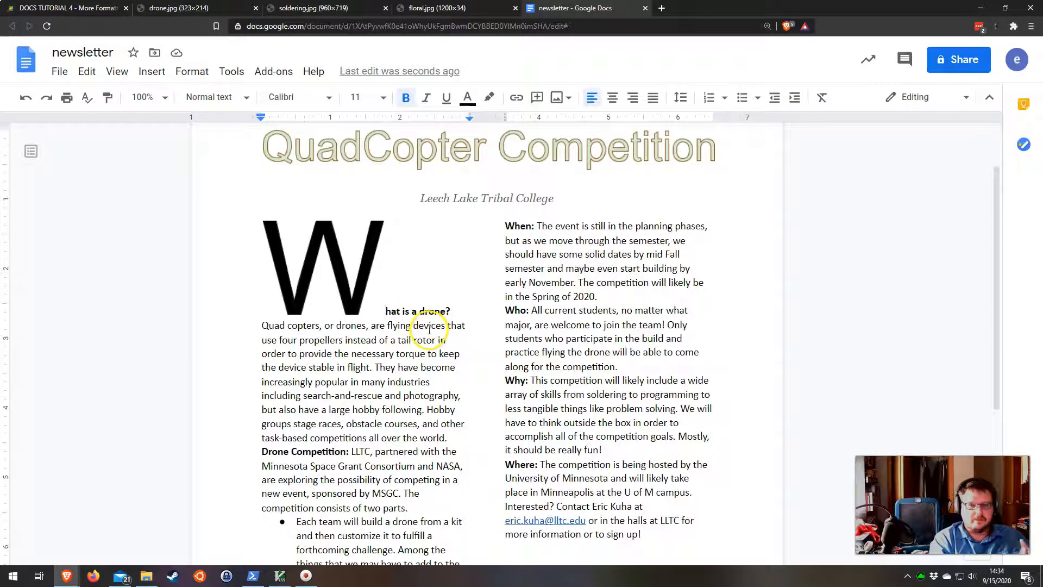
Wrap the text around the W drawing with a 0" margin and shrink it to a drop cap about two lines tall.
{"action": "left_click", "coordinate": [340, 271]}
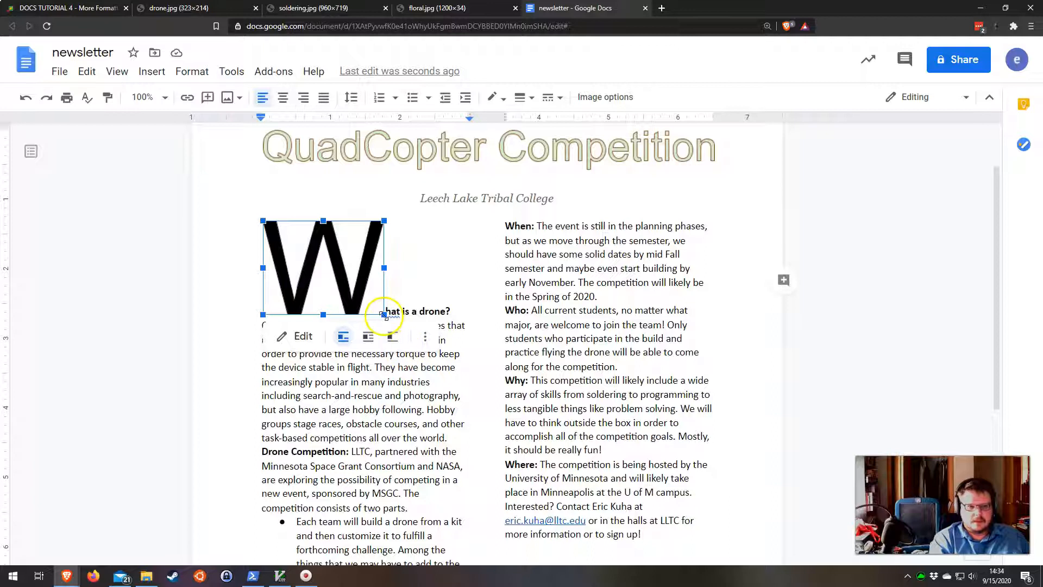
{"action": "left_click", "coordinate": [368, 338]}
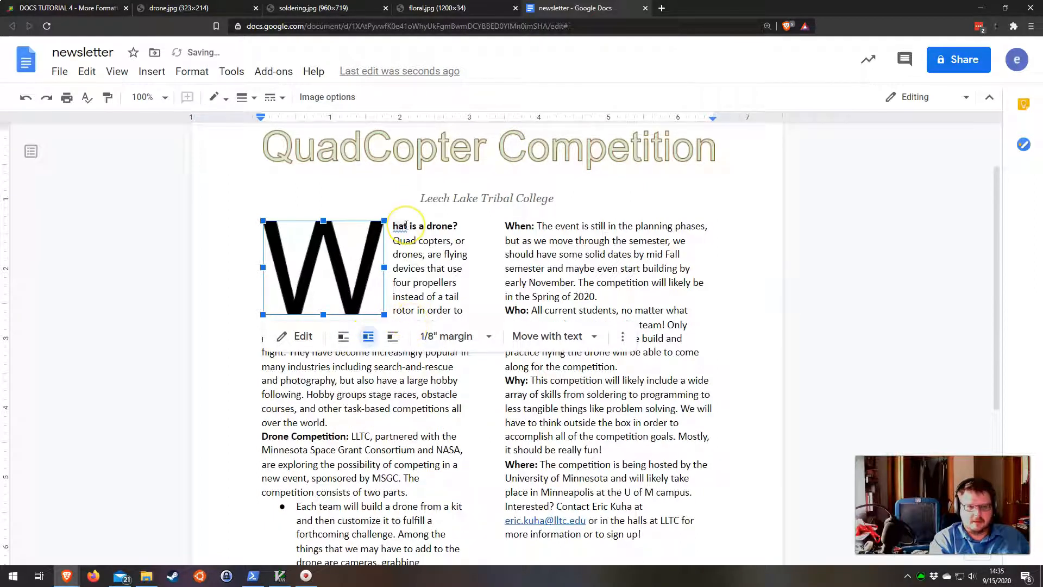
{"action": "left_click", "coordinate": [446, 336]}
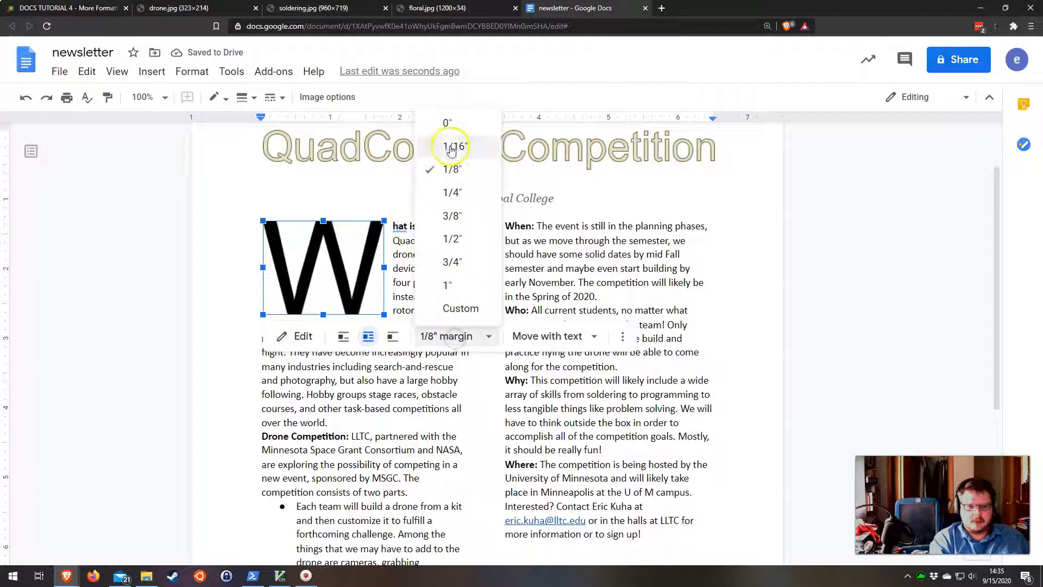
{"action": "left_click", "coordinate": [453, 128]}
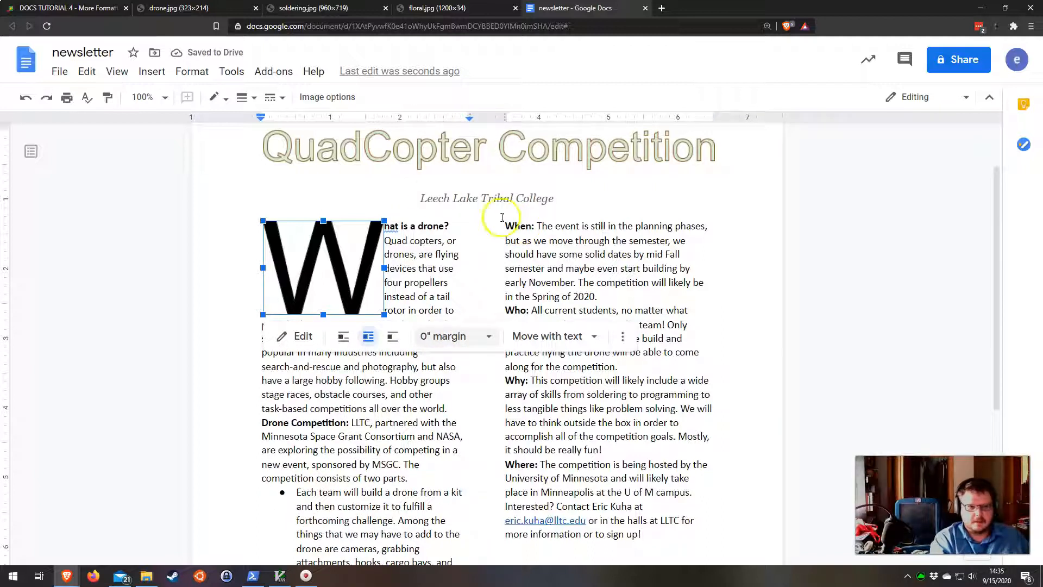
{"action": "left_click_drag", "start_coordinate": [385, 314], "coordinate": [294, 244]}
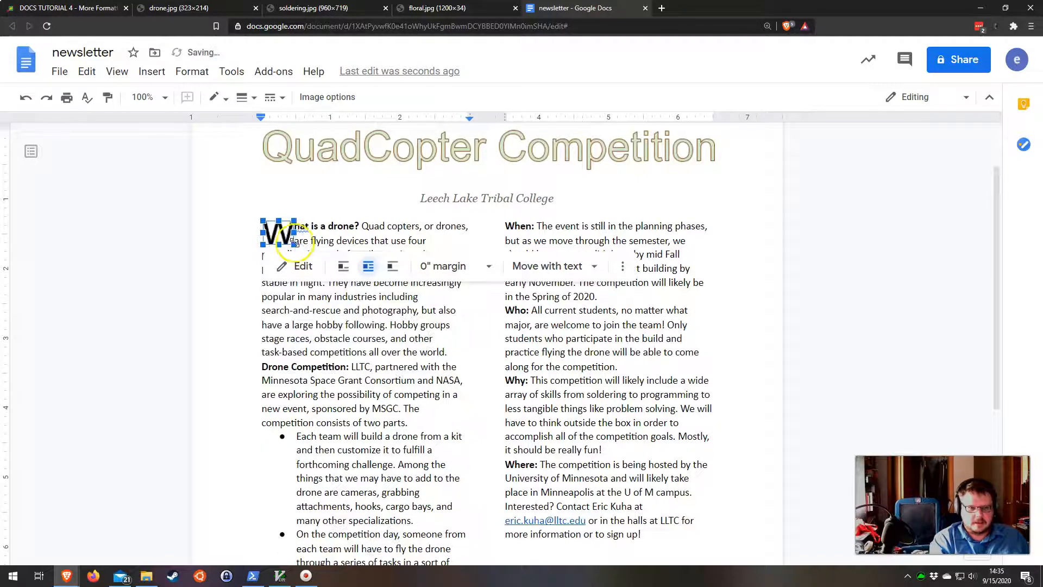
{"action": "left_click", "coordinate": [239, 319]}
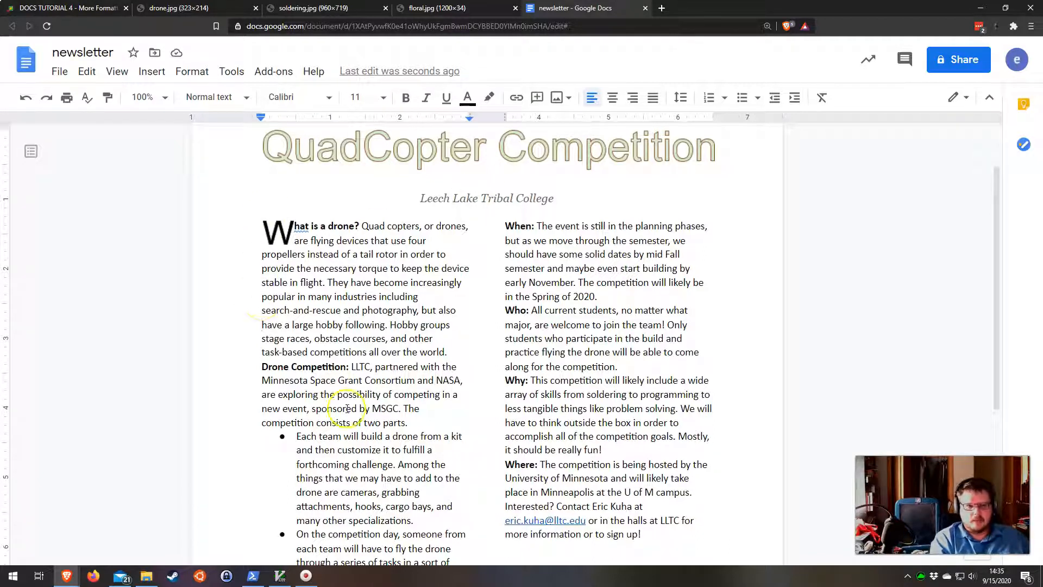
Try moving the W drop cap down into the end of the first paragraph, and undo the move.
{"action": "left_click", "coordinate": [277, 233]}
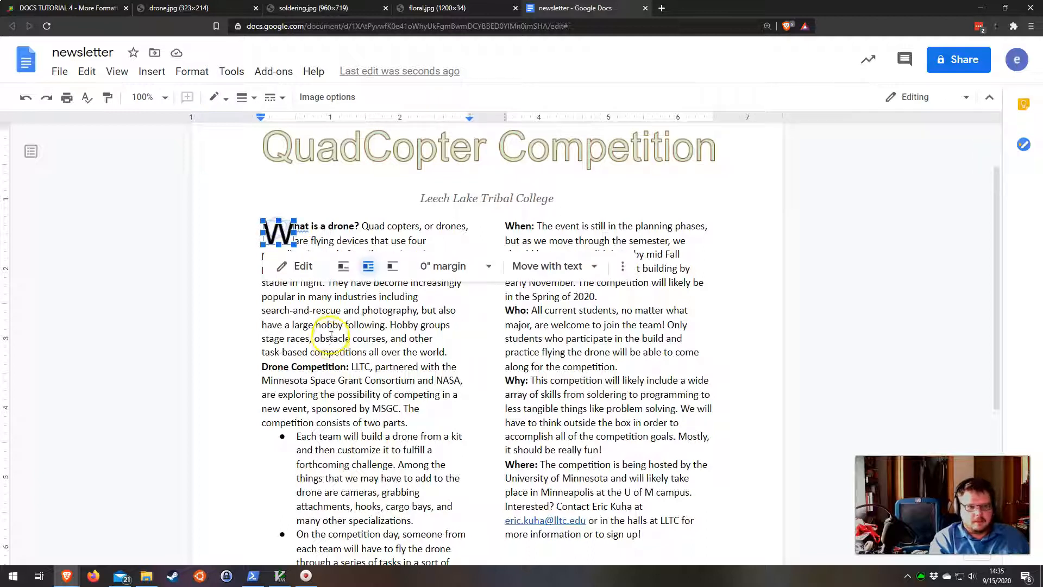
{"action": "left_click_drag", "start_coordinate": [274, 237], "coordinate": [421, 333]}
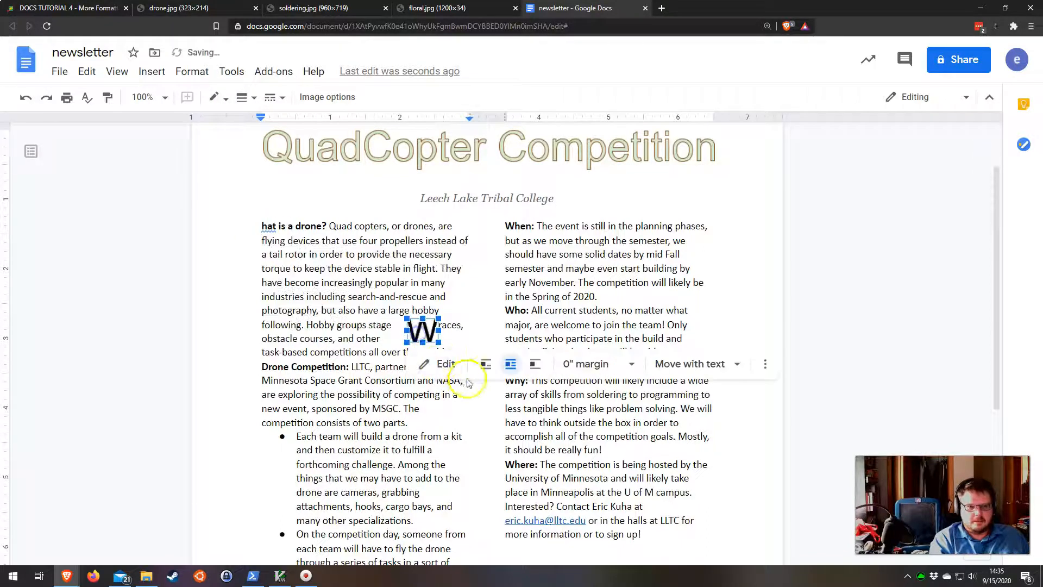
{"action": "key", "text": "ctrl+z"}
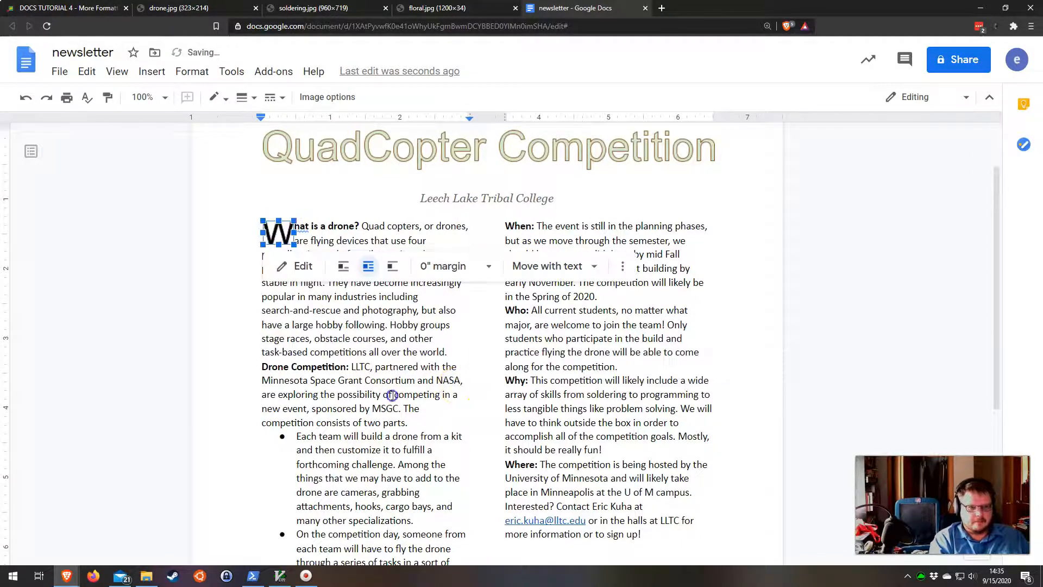
{"action": "left_click", "coordinate": [392, 394]}
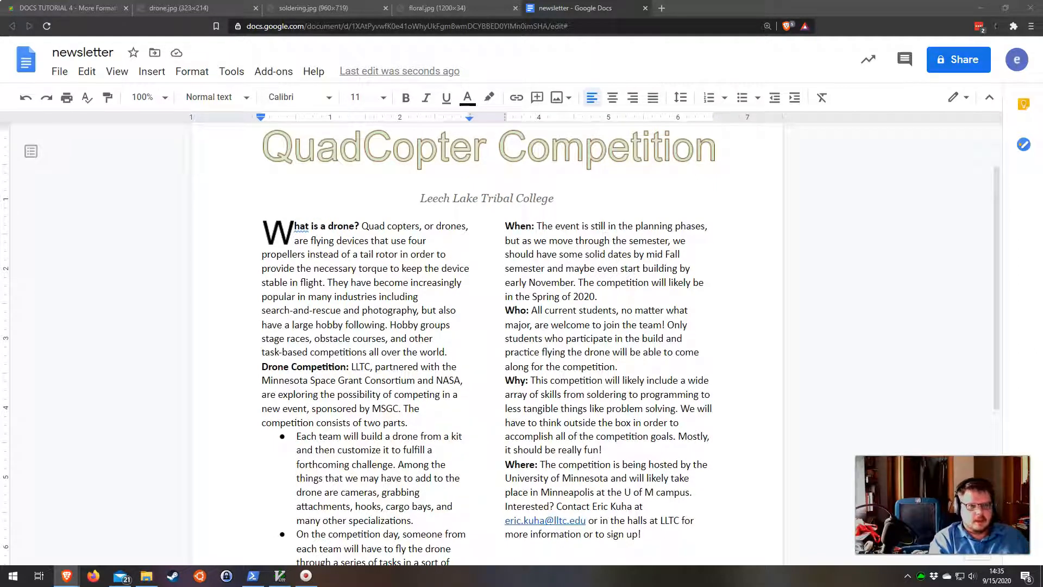
Look through the open newsletter images and copy the drone picture from drone.jpg.
{"action": "left_click", "coordinate": [182, 8]}
{"action": "left_click", "coordinate": [311, 8]}
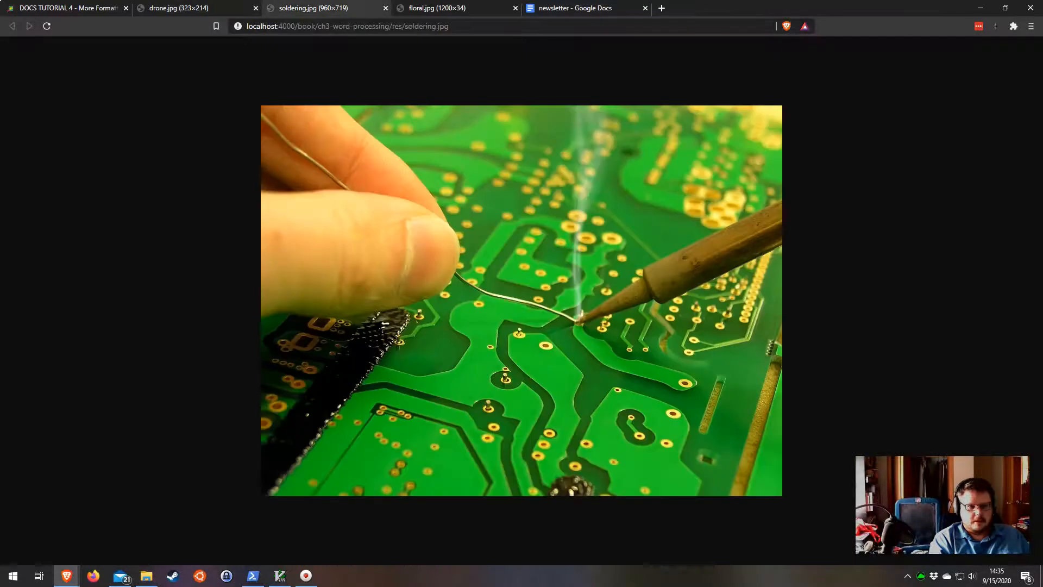
{"action": "left_click", "coordinate": [435, 7]}
{"action": "left_click", "coordinate": [208, 8]}
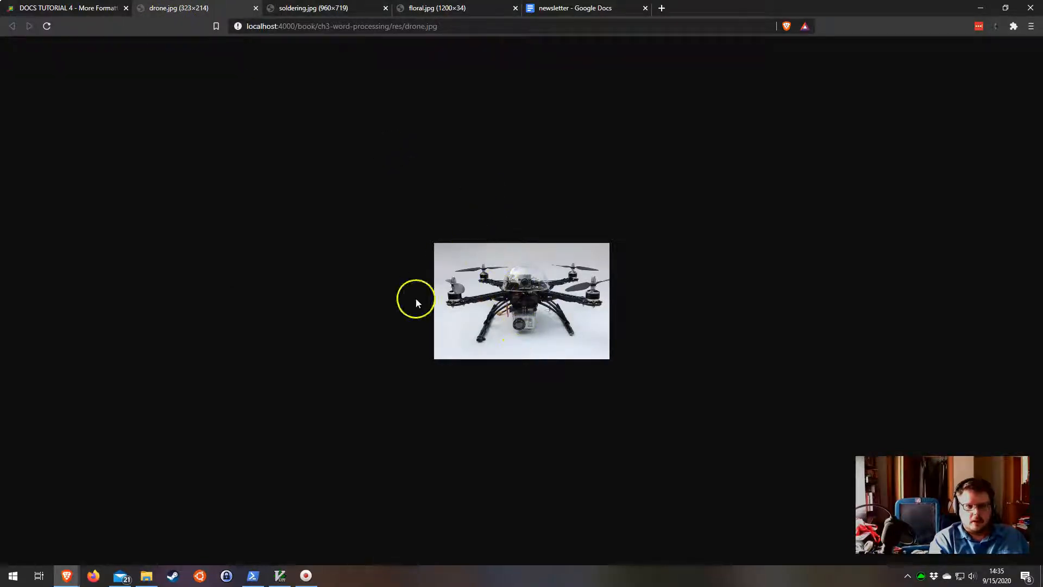
{"action": "right_click", "coordinate": [557, 310]}
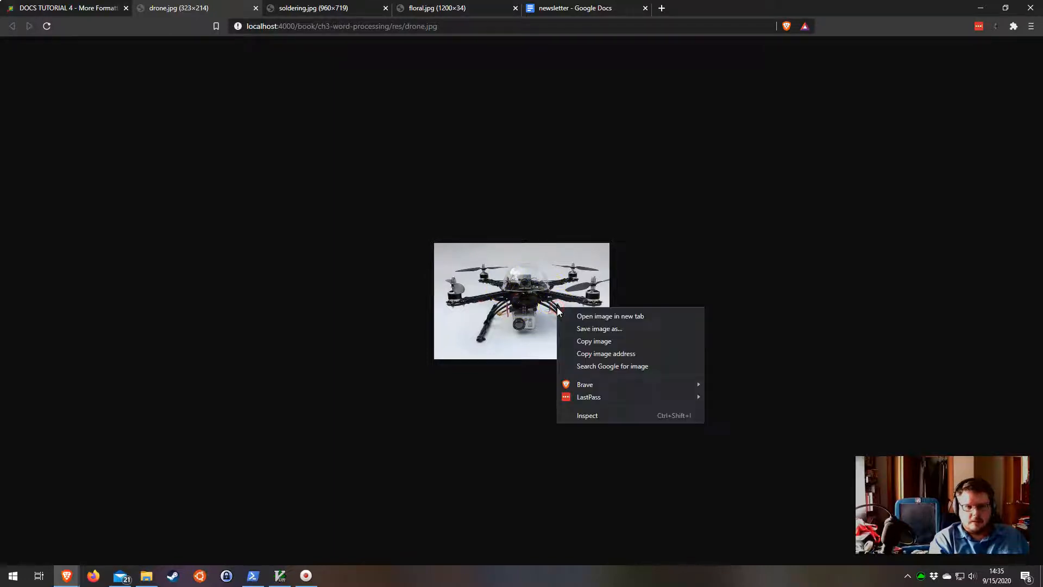
{"action": "left_click", "coordinate": [581, 341]}
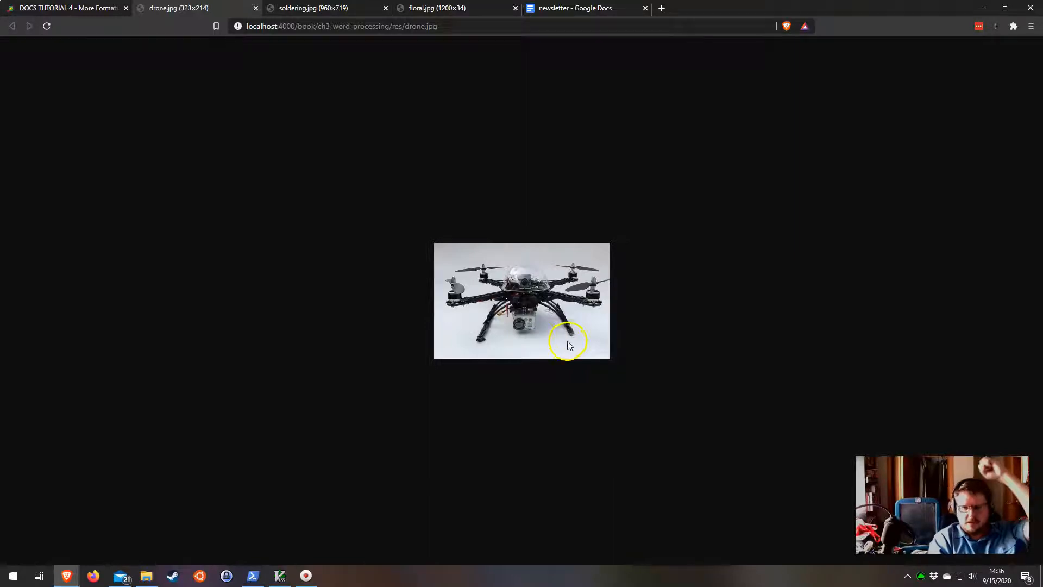
Paste the copied drone picture into the newsletter's first paragraph, right after the word "Quad".
{"action": "left_click", "coordinate": [579, 6]}
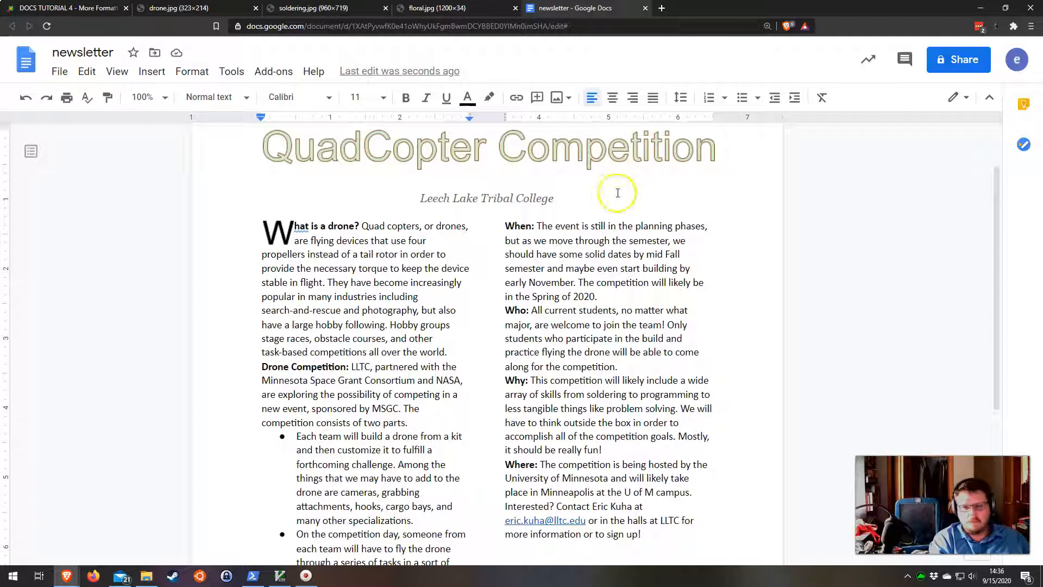
{"action": "left_click", "coordinate": [376, 225]}
{"action": "left_click", "coordinate": [382, 225]}
{"action": "left_click", "coordinate": [385, 226]}
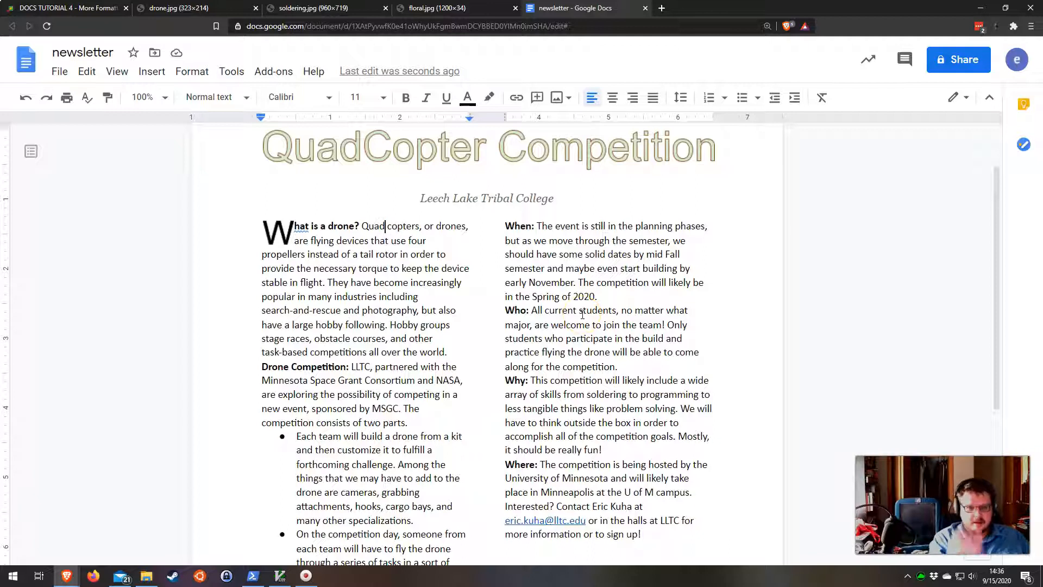
{"action": "left_click", "coordinate": [87, 72]}
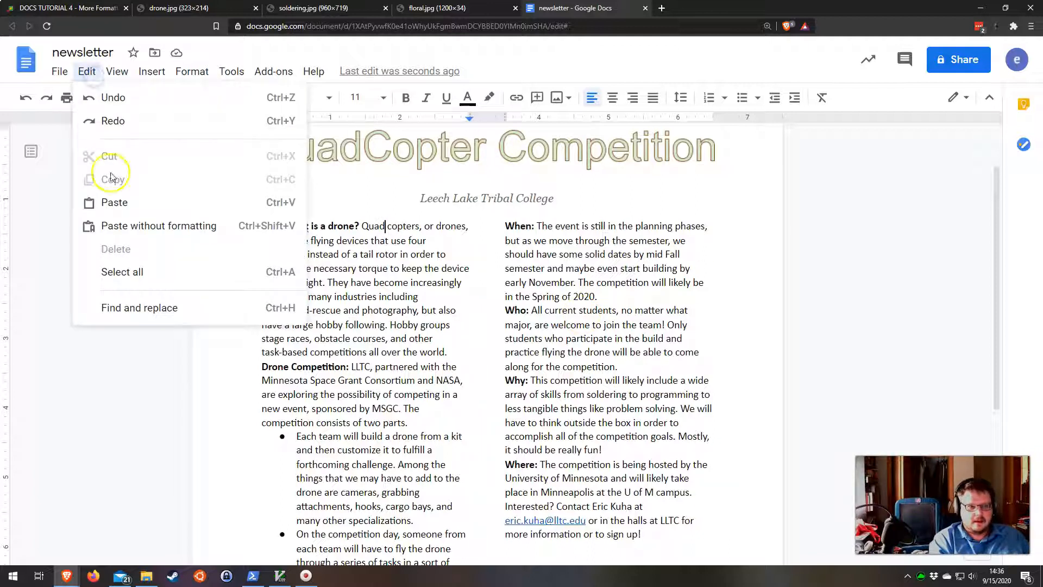
{"action": "left_click", "coordinate": [111, 202]}
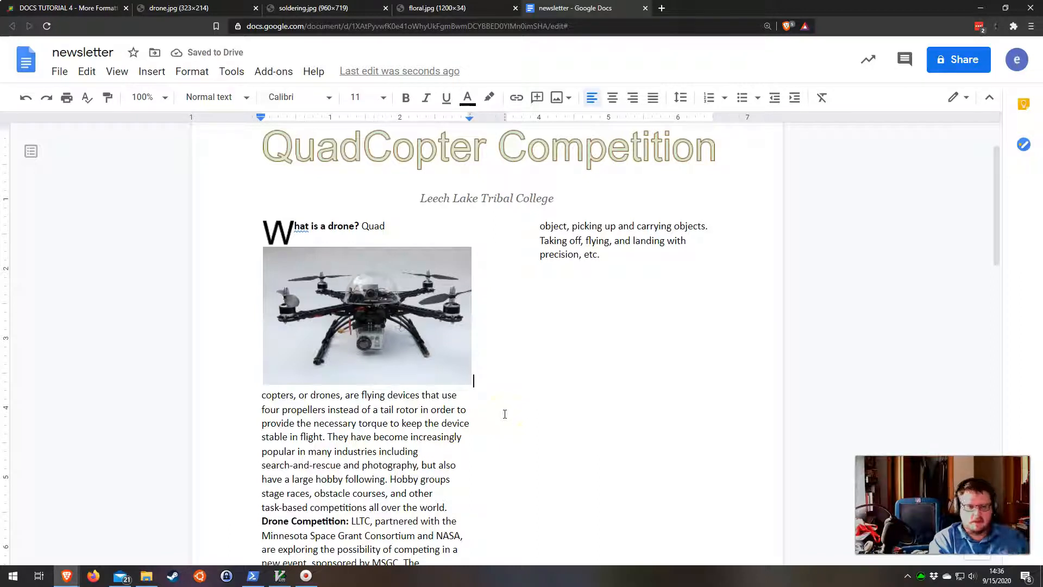
Wrap the text around the drone picture with a 1/16" margin.
{"action": "left_click", "coordinate": [405, 341]}
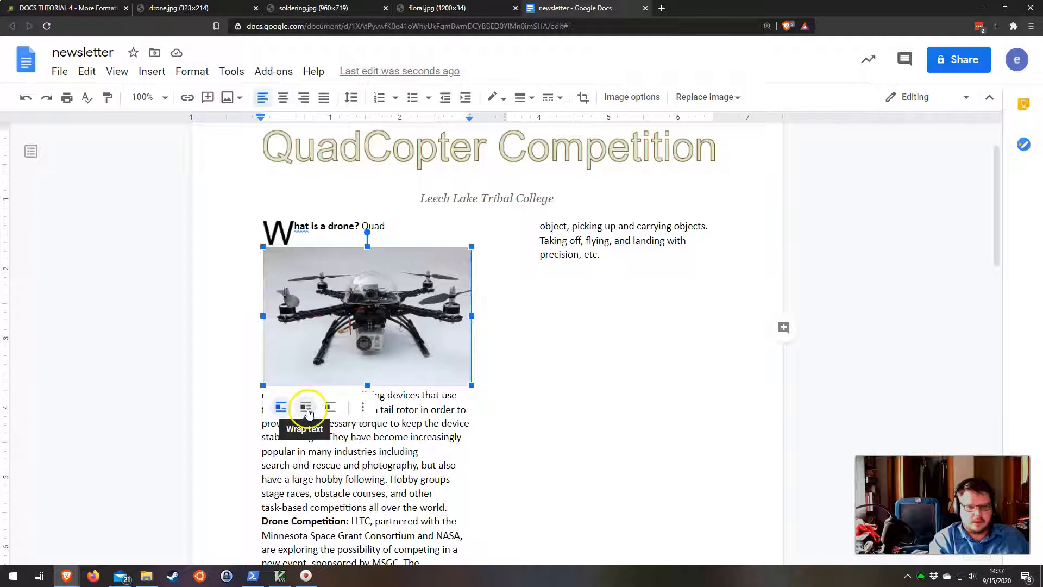
{"action": "left_click", "coordinate": [307, 411]}
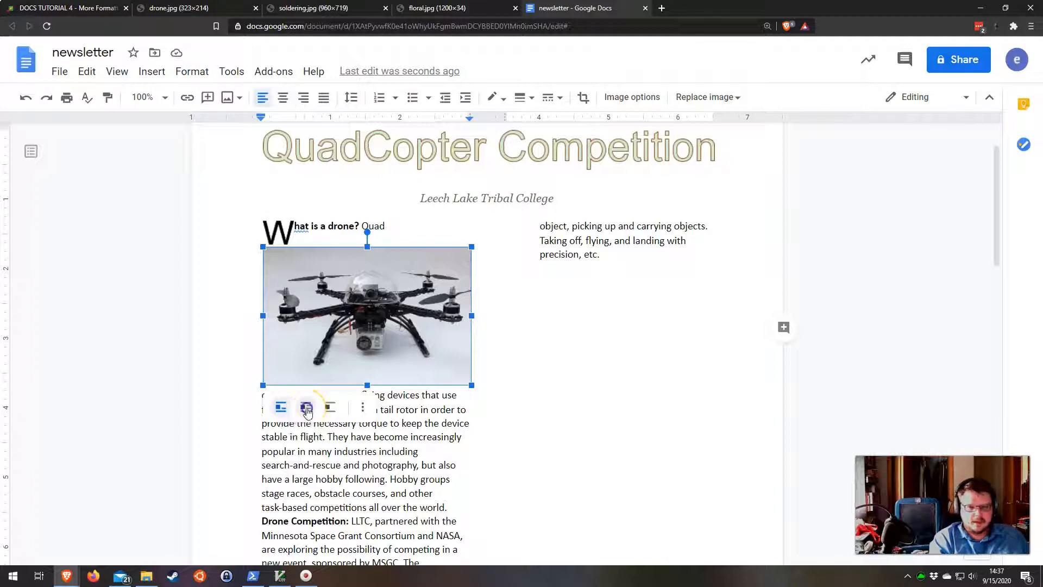
{"action": "left_click", "coordinate": [394, 411]}
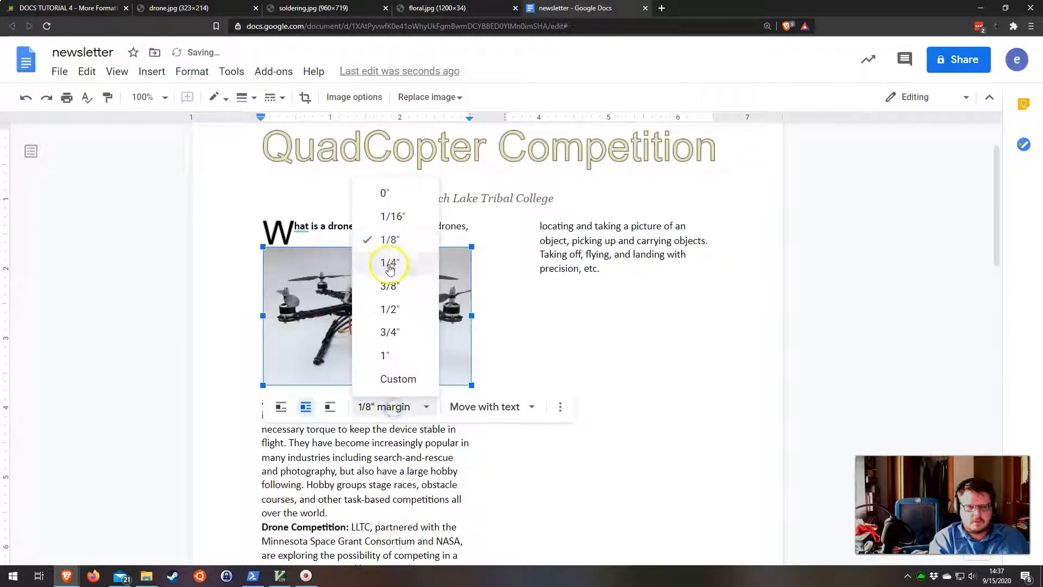
{"action": "left_click", "coordinate": [400, 219]}
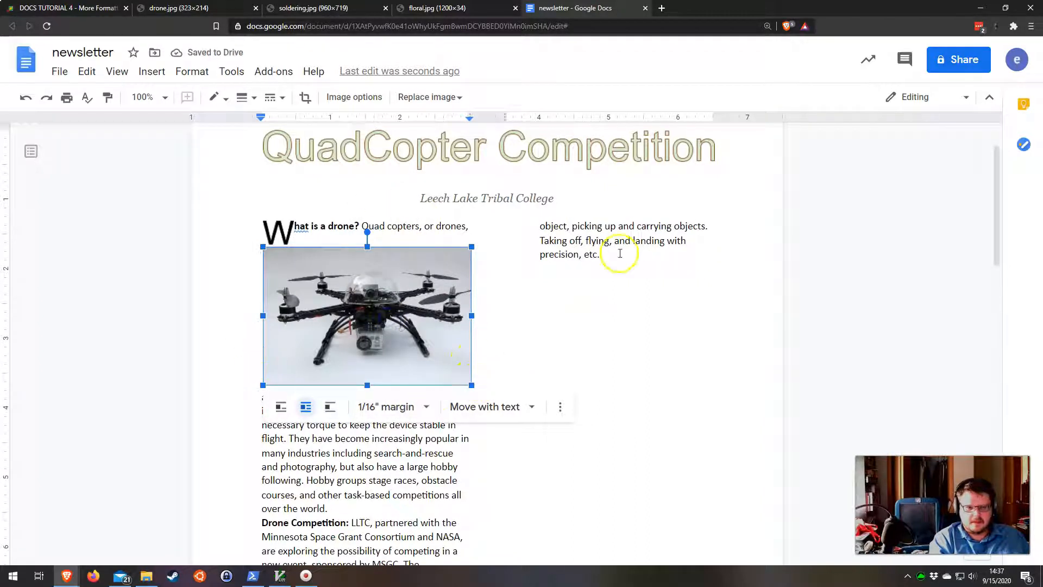
Shrink the drone picture to about two thirds of the column width and move it beside the start of the first paragraph.
{"action": "scroll", "coordinate": [638, 450], "scroll_direction": "down", "scroll_amount": 8}
{"action": "scroll", "coordinate": [638, 450], "scroll_direction": "up", "scroll_amount": 9}
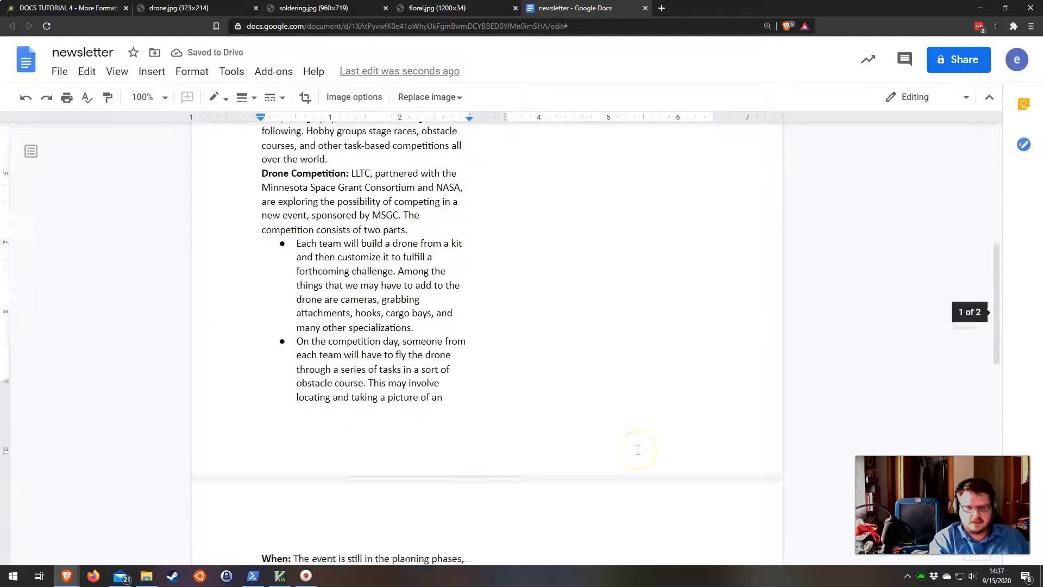
{"action": "left_click_drag", "start_coordinate": [471, 459], "coordinate": [406, 417]}
{"action": "left_click_drag", "start_coordinate": [332, 370], "coordinate": [394, 344]}
{"action": "left_click_drag", "start_coordinate": [401, 342], "coordinate": [399, 332]}
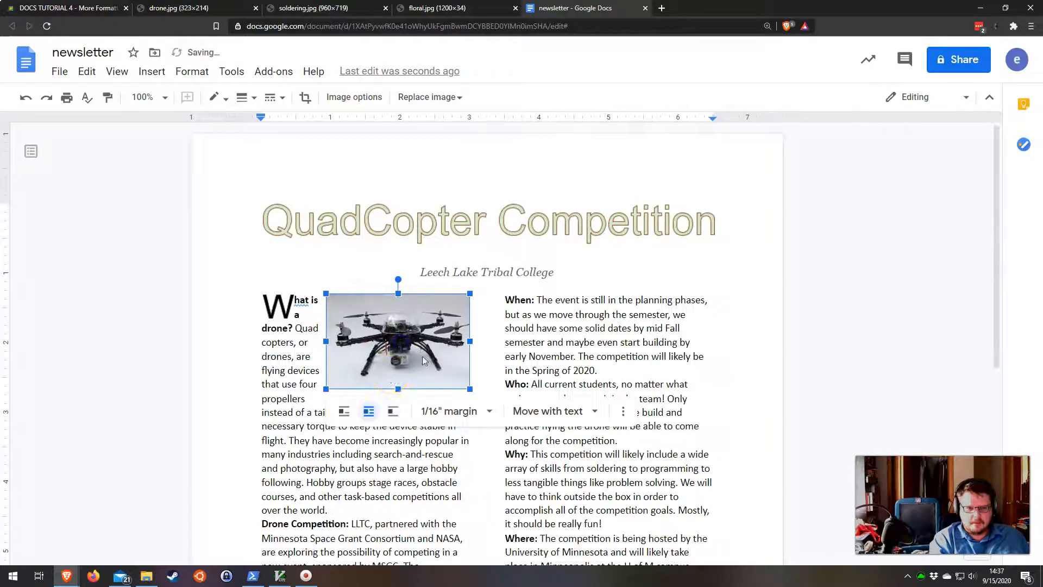
Reduce the drone picture to about half the column width and align it with the column's right edge and the paragraph's top.
{"action": "left_click_drag", "start_coordinate": [326, 389], "coordinate": [345, 376]}
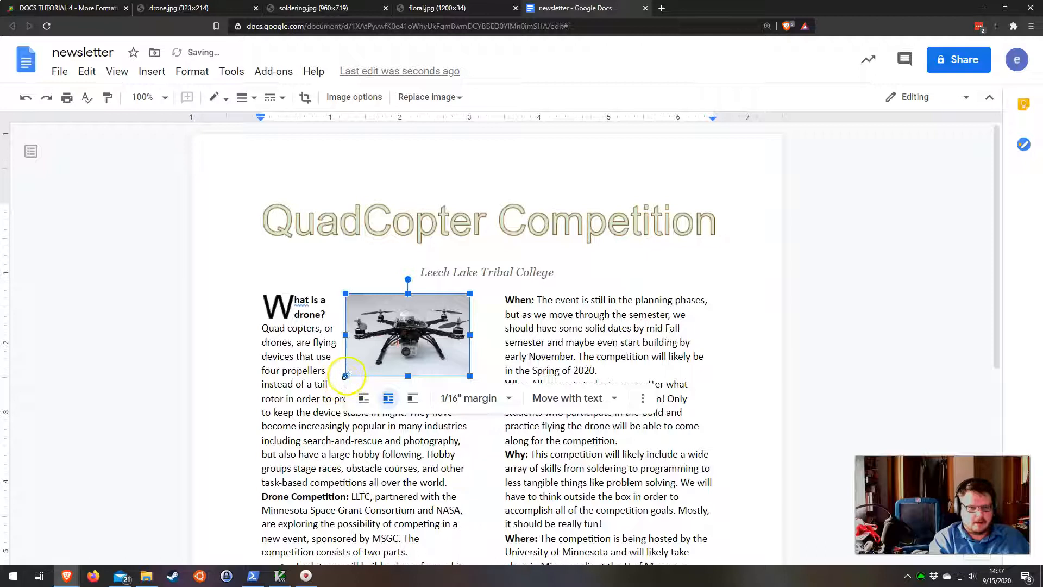
{"action": "left_click_drag", "start_coordinate": [352, 370], "coordinate": [359, 367]}
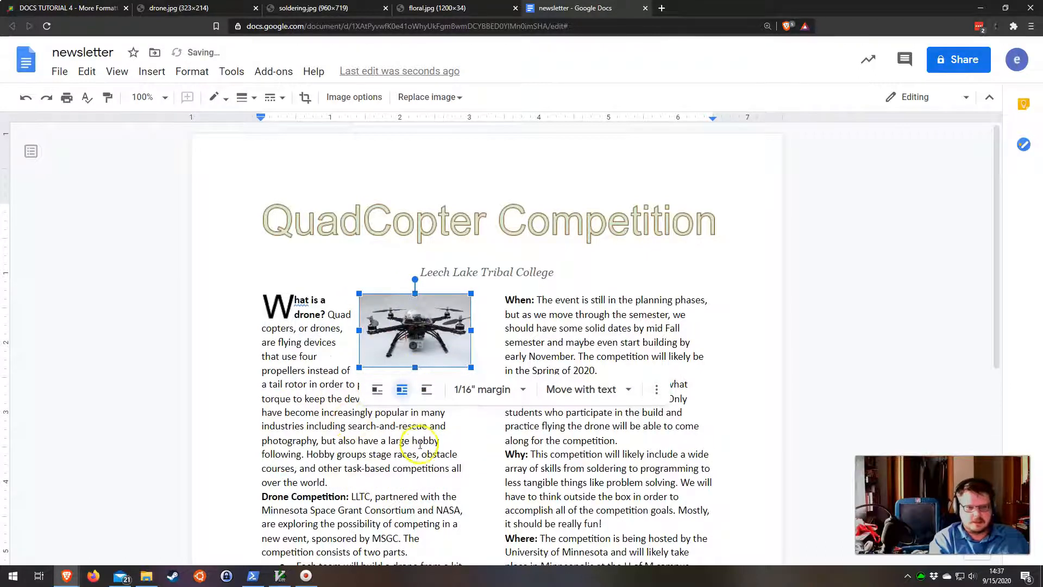
{"action": "mouse_move", "coordinate": [424, 331]}
{"action": "left_mouse_down"}
{"action": "mouse_move", "coordinate": [402, 347]}
{"action": "mouse_move", "coordinate": [410, 341]}
{"action": "mouse_move", "coordinate": [421, 380]}
{"action": "mouse_move", "coordinate": [422, 329]}
{"action": "left_mouse_up"}
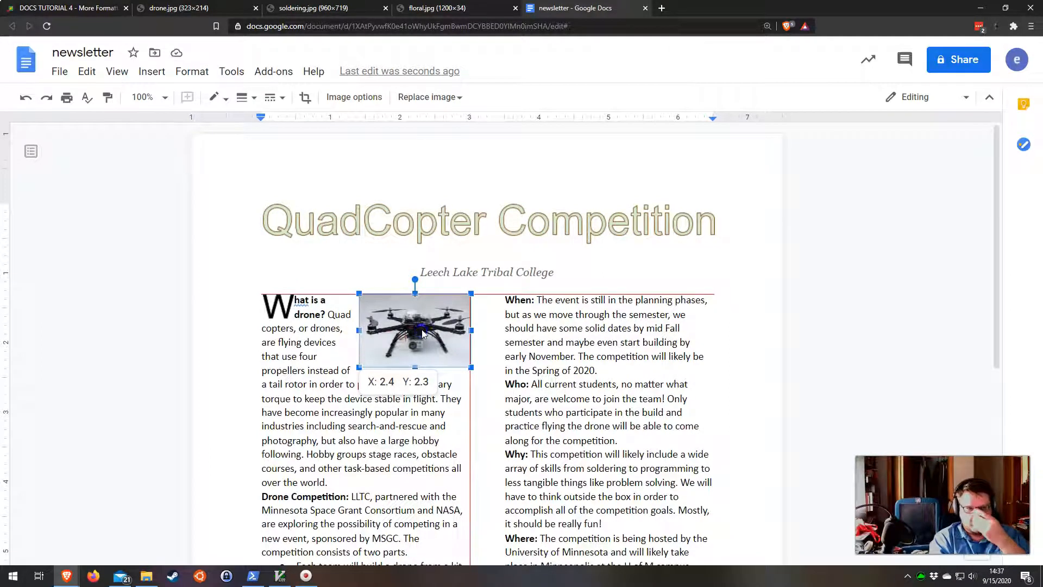
{"action": "left_click_drag", "start_coordinate": [422, 332], "coordinate": [437, 315]}
{"action": "left_click", "coordinate": [353, 430]}
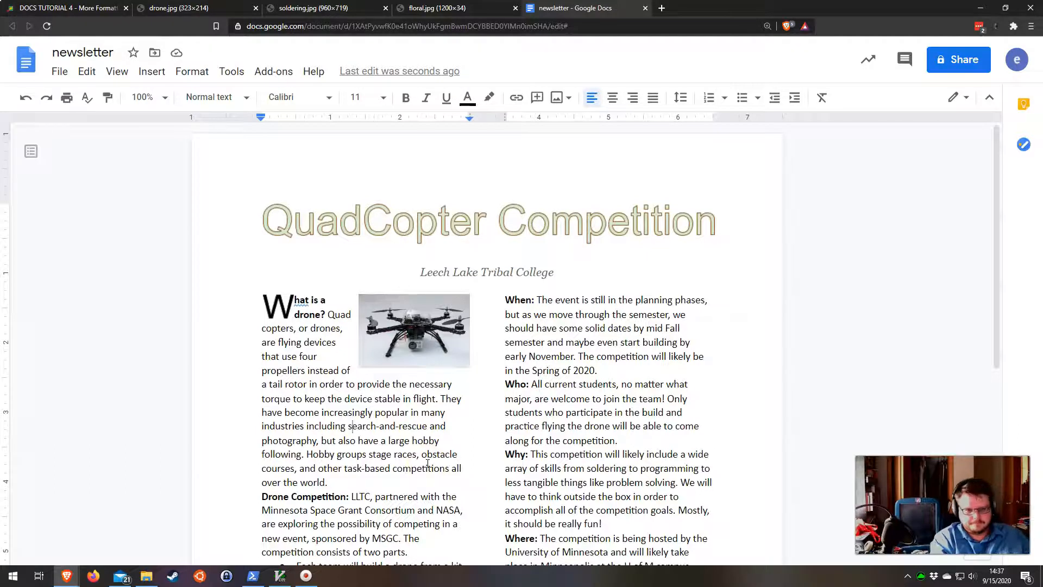
Check the space at the end of the newsletter, go through the open images and copy the soldering picture from soldering.jpg.
{"action": "scroll", "coordinate": [427, 463], "scroll_direction": "down", "scroll_amount": 2}
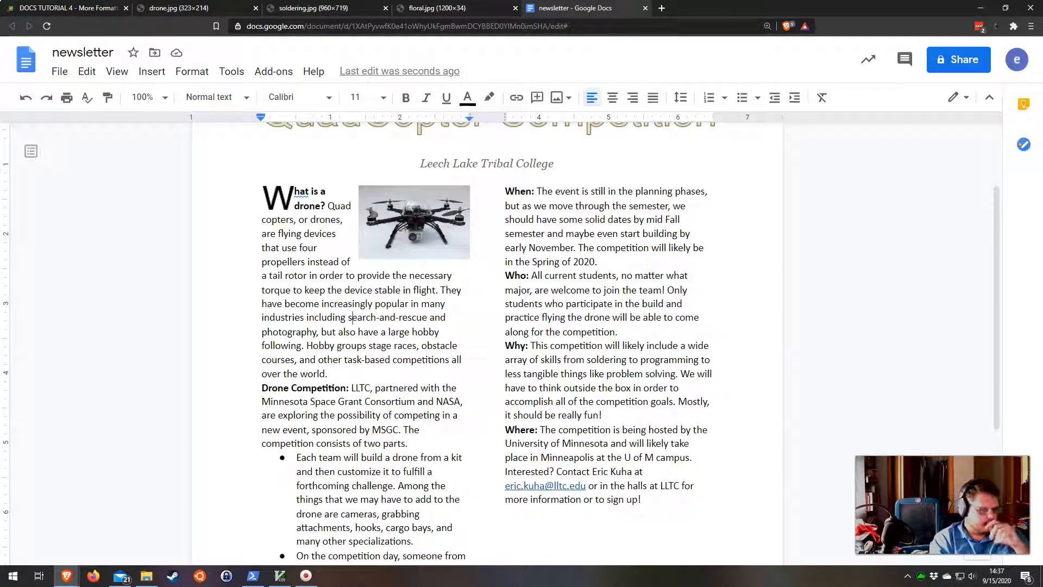
{"action": "scroll", "coordinate": [538, 326], "scroll_direction": "down", "scroll_amount": 4}
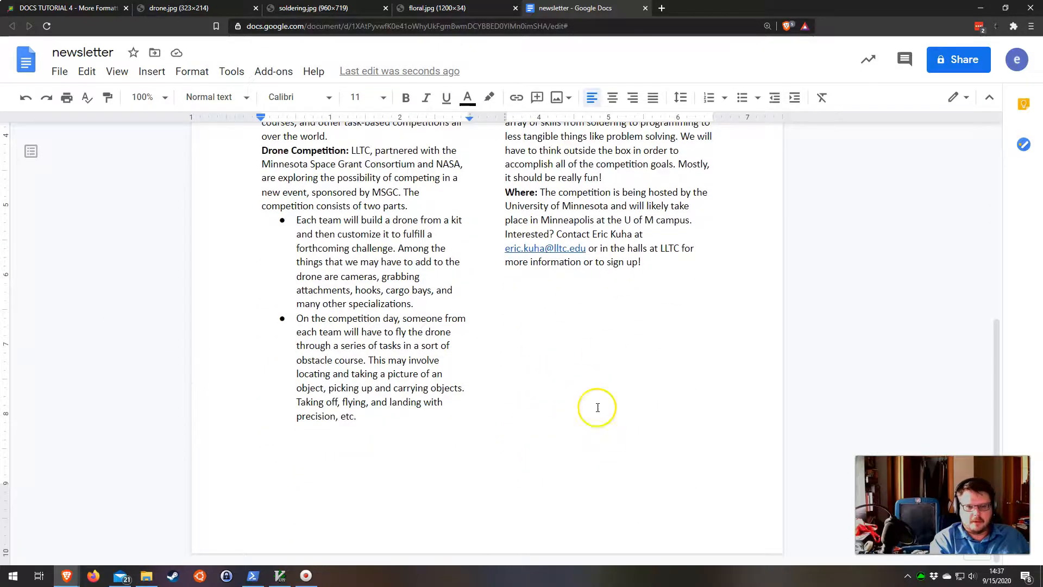
{"action": "scroll", "coordinate": [516, 328], "scroll_direction": "up", "scroll_amount": 5}
{"action": "scroll", "coordinate": [516, 329], "scroll_direction": "down", "scroll_amount": 4}
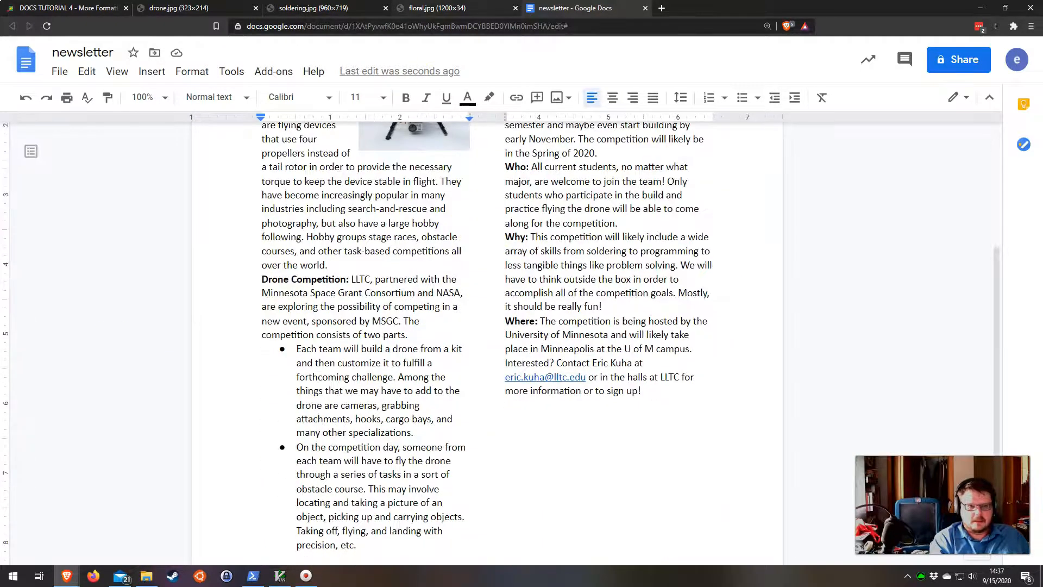
{"action": "left_click", "coordinate": [437, 8]}
{"action": "left_click", "coordinate": [315, 6]}
{"action": "left_click", "coordinate": [239, 7]}
{"action": "left_click", "coordinate": [312, 8]}
{"action": "left_click", "coordinate": [400, 7]}
{"action": "left_click", "coordinate": [326, 8]}
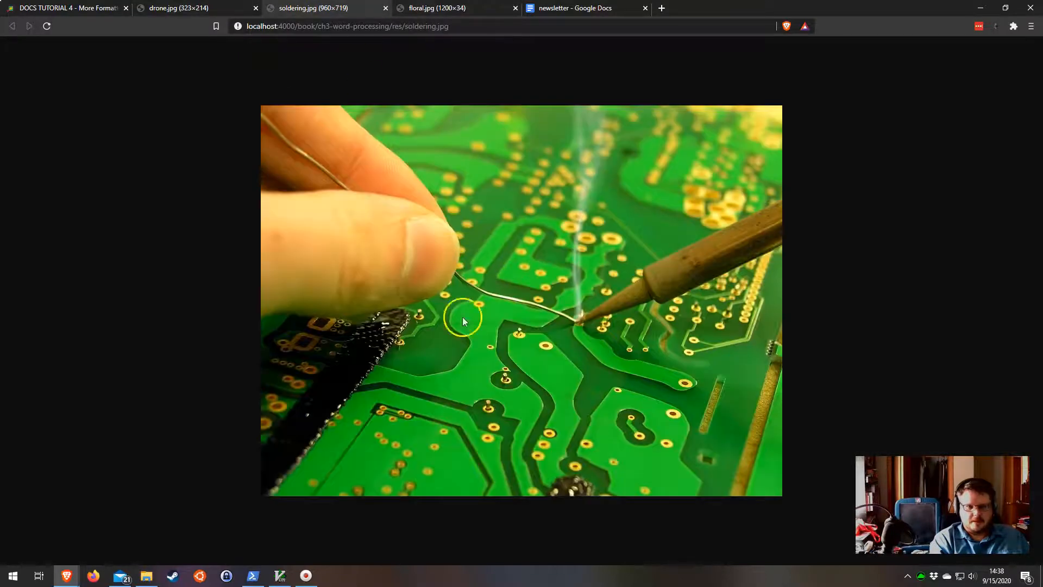
{"action": "right_click", "coordinate": [513, 275]}
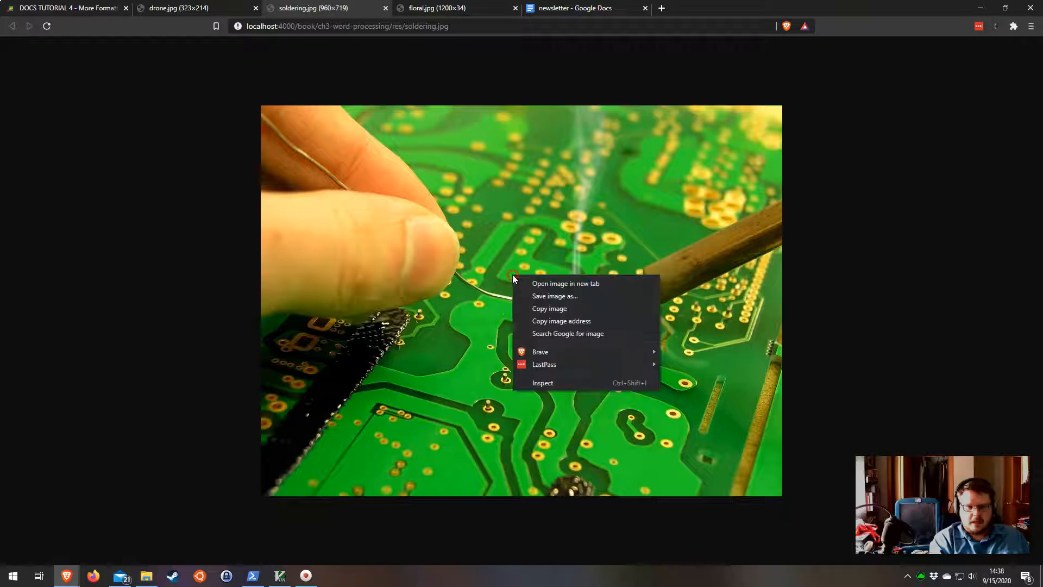
{"action": "left_click", "coordinate": [538, 312]}
Paste the soldering picture into the newsletter below the sign-up text that ends the second column.
{"action": "left_click", "coordinate": [576, 8]}
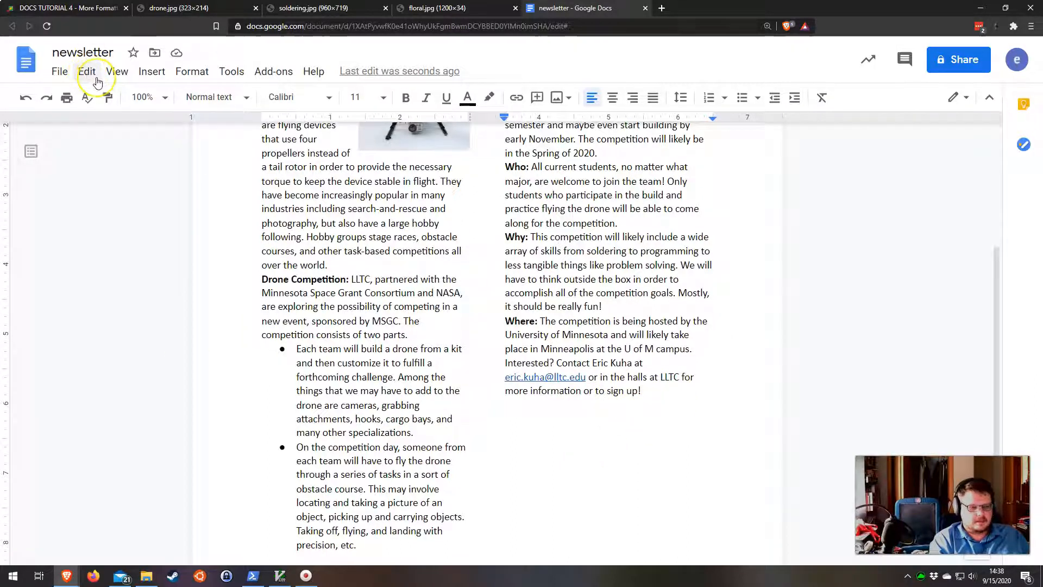
{"action": "key", "text": "ctrl+v"}
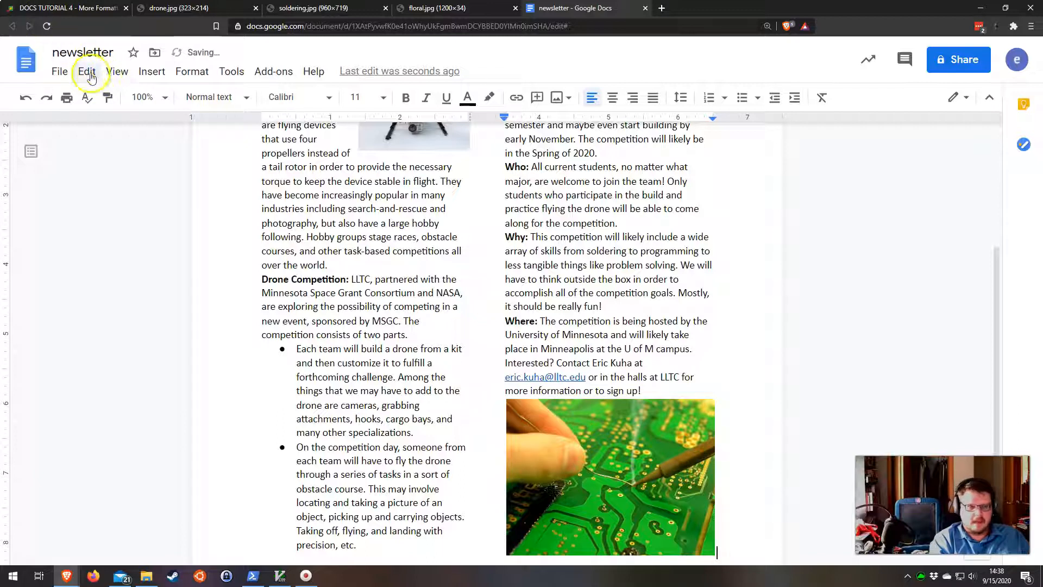
{"action": "left_click", "coordinate": [87, 71]}
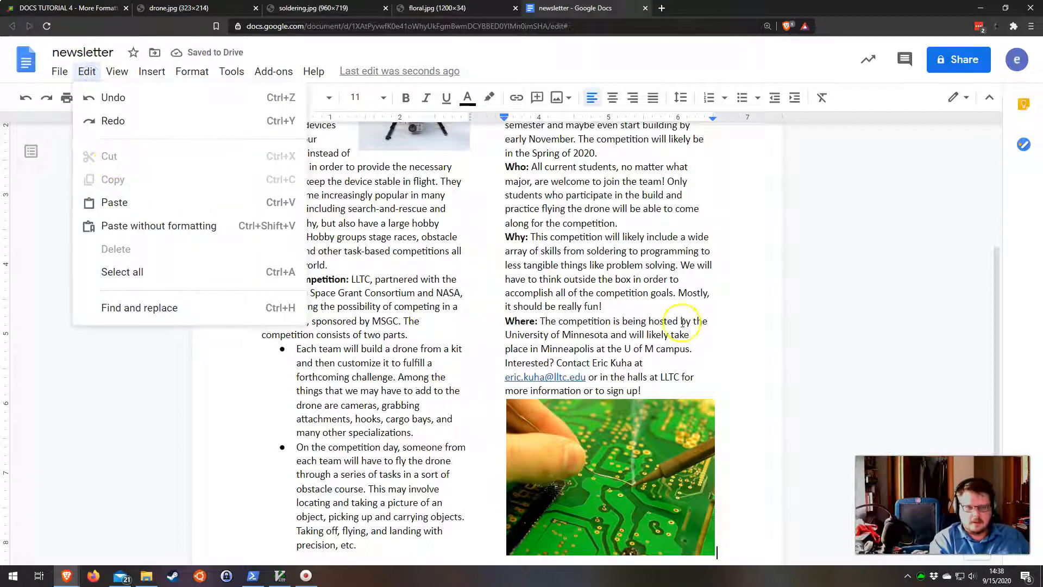
{"action": "scroll", "coordinate": [683, 323], "scroll_direction": "down", "scroll_amount": 3}
{"action": "left_click", "coordinate": [577, 164]}
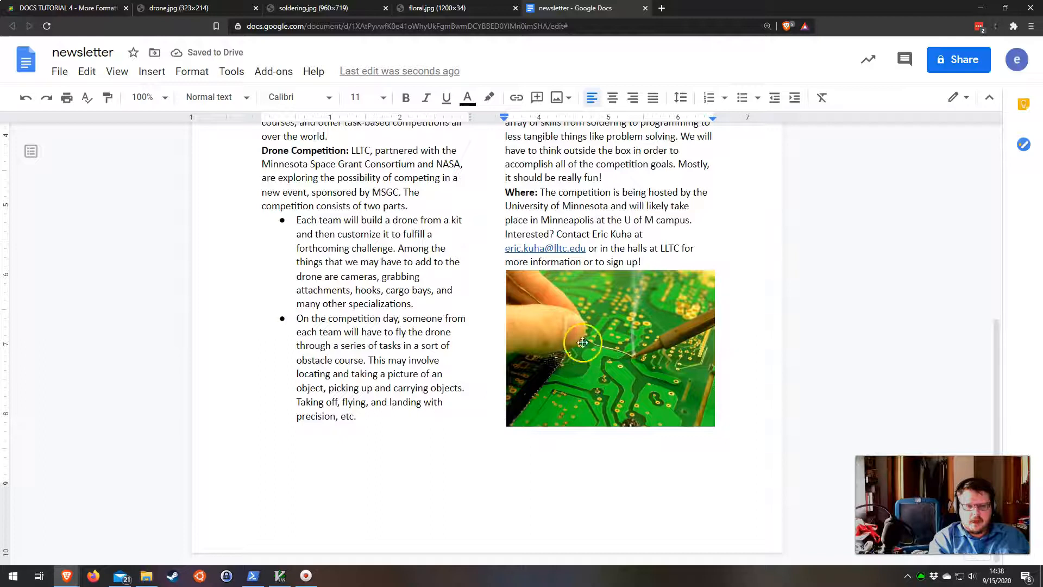
Shrink the soldering picture slightly, wrap the text around it and centre it within the second column.
{"action": "left_click", "coordinate": [620, 345]}
{"action": "left_click_drag", "start_coordinate": [715, 427], "coordinate": [683, 406]}
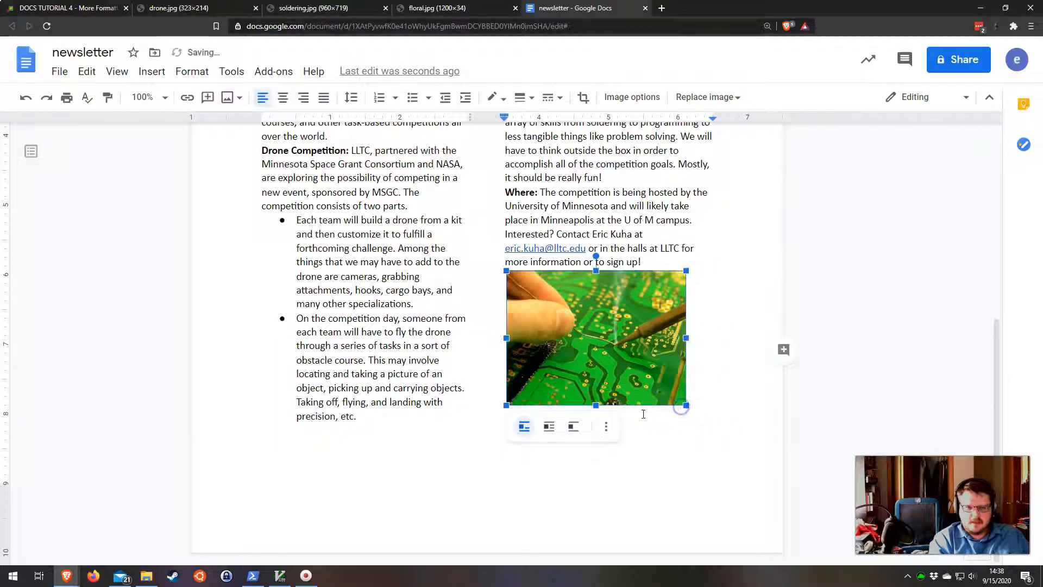
{"action": "left_click", "coordinate": [550, 427]}
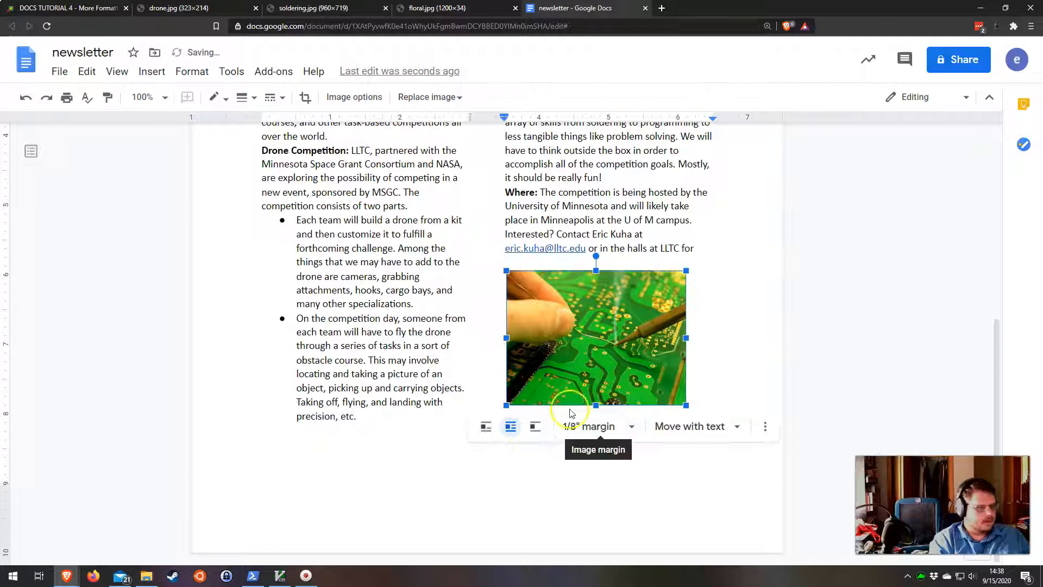
{"action": "left_click_drag", "start_coordinate": [607, 338], "coordinate": [618, 334]}
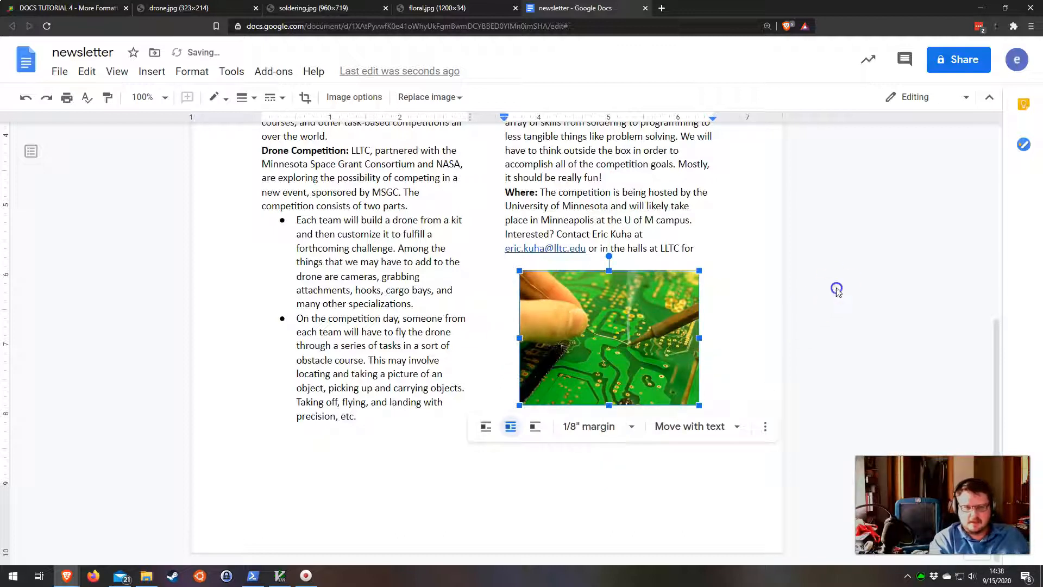
Position the soldering picture just below the sign-up line, realigning the image inside its crop frame.
{"action": "double_click", "coordinate": [627, 351]}
{"action": "mouse_move", "coordinate": [627, 351]}
{"action": "left_mouse_down"}
{"action": "mouse_move", "coordinate": [622, 385]}
{"action": "mouse_move", "coordinate": [615, 361]}
{"action": "left_mouse_up"}
{"action": "left_click", "coordinate": [751, 386]}
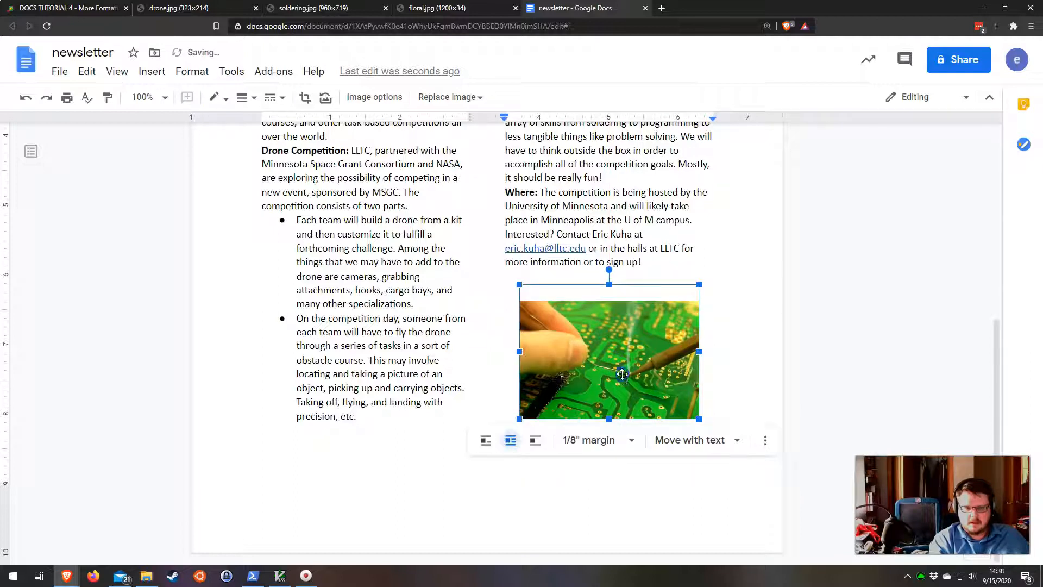
{"action": "double_click", "coordinate": [620, 374]}
{"action": "left_click_drag", "start_coordinate": [614, 426], "coordinate": [614, 425]}
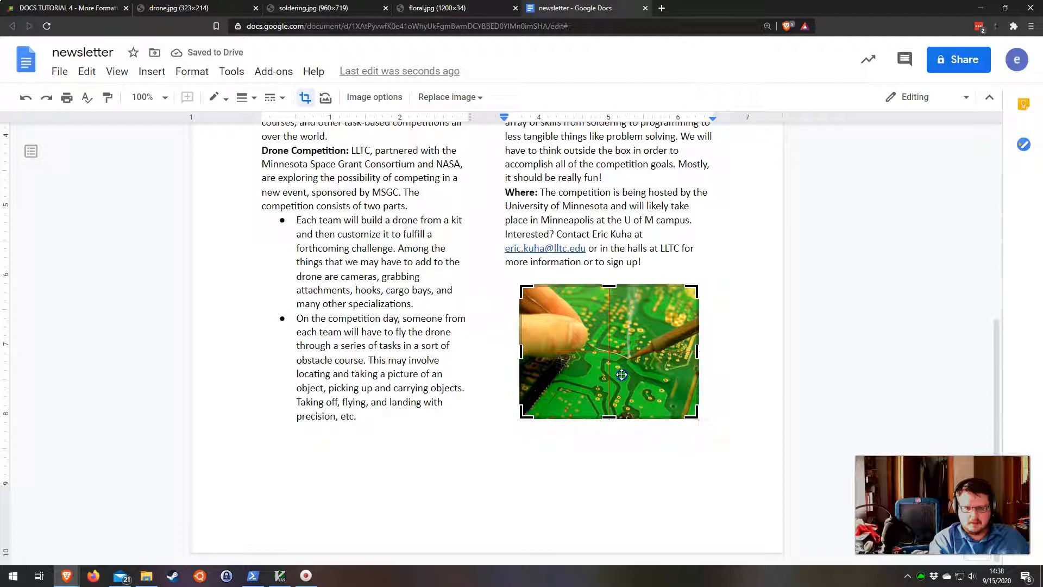
{"action": "left_click", "coordinate": [851, 347]}
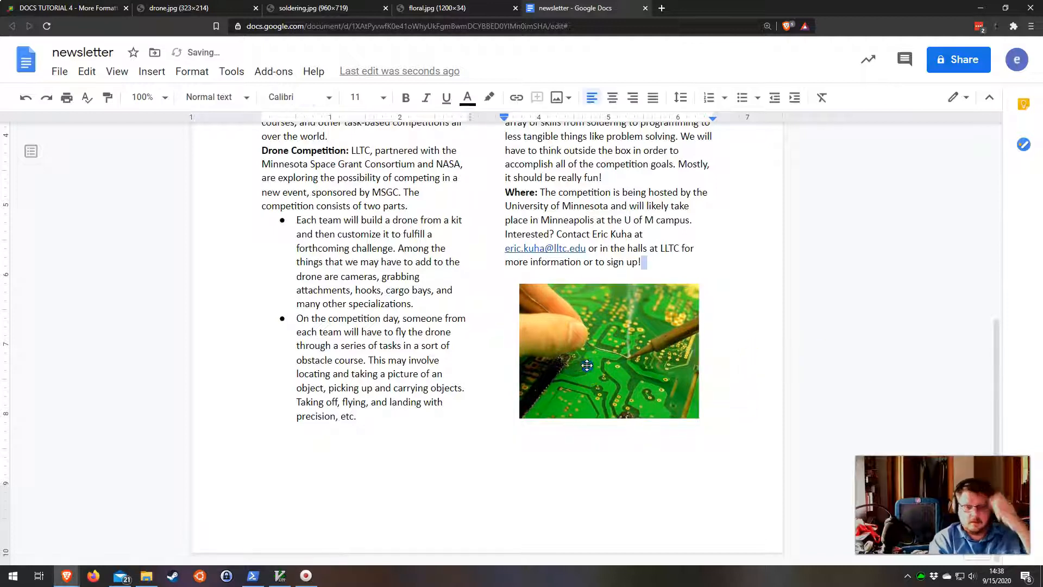
{"action": "left_click", "coordinate": [603, 373]}
{"action": "left_click_drag", "start_coordinate": [605, 364], "coordinate": [605, 361]}
{"action": "left_click", "coordinate": [835, 445]}
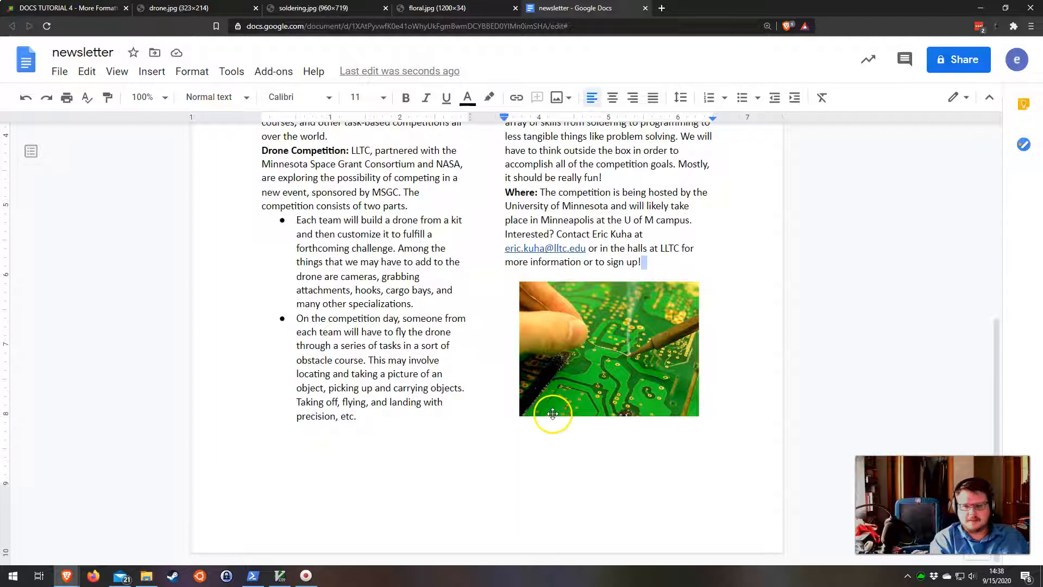
Copy the "A Culture of Success" floral banner from floral.jpg.
{"action": "left_click", "coordinate": [453, 7]}
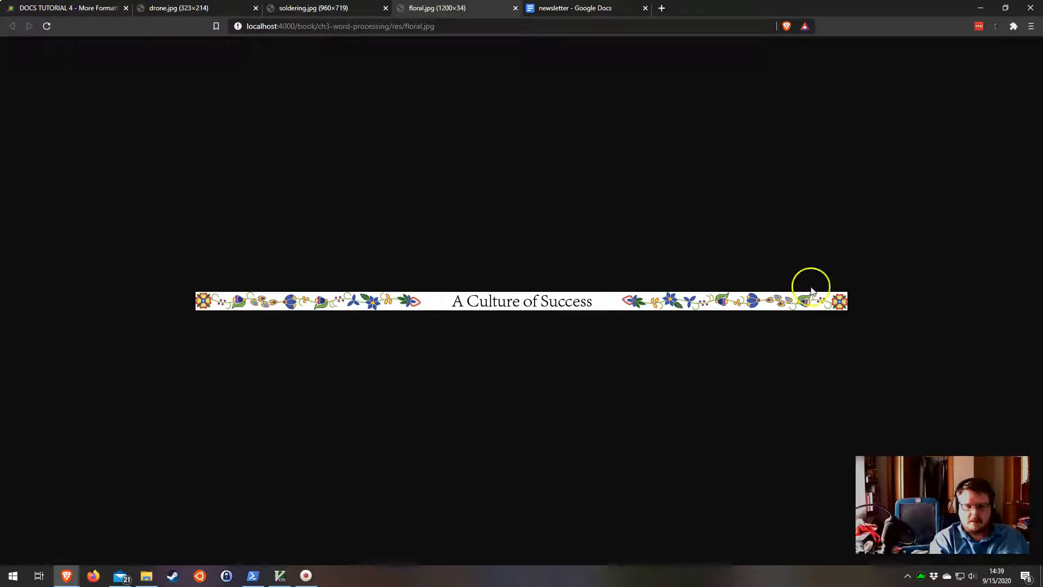
{"action": "right_click", "coordinate": [503, 301]}
{"action": "left_click", "coordinate": [532, 334]}
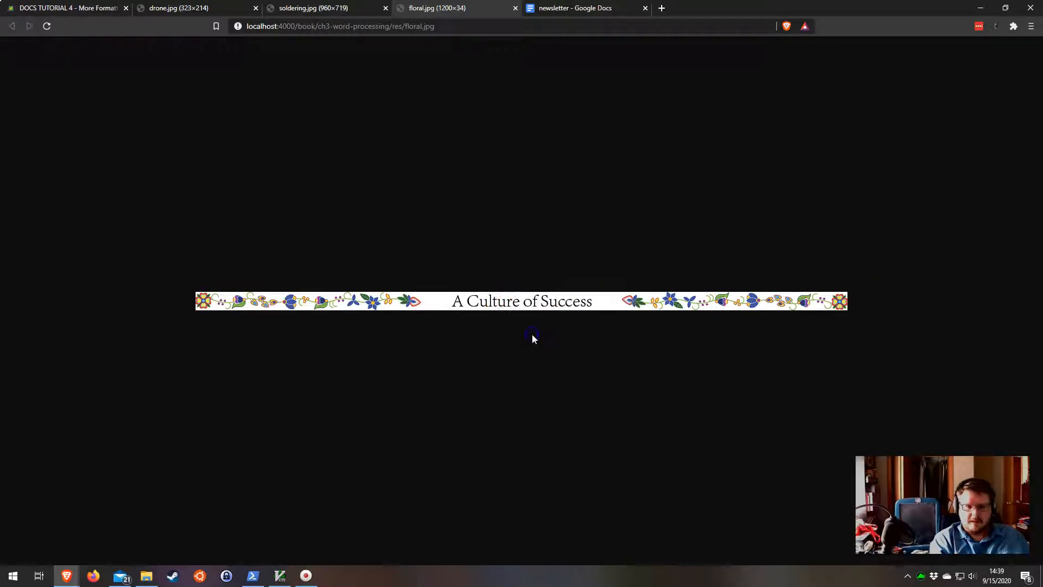
Paste the copied floral banner into the newsletter after the last bulleted item, which ends "precision, etc.".
{"action": "left_click", "coordinate": [582, 7]}
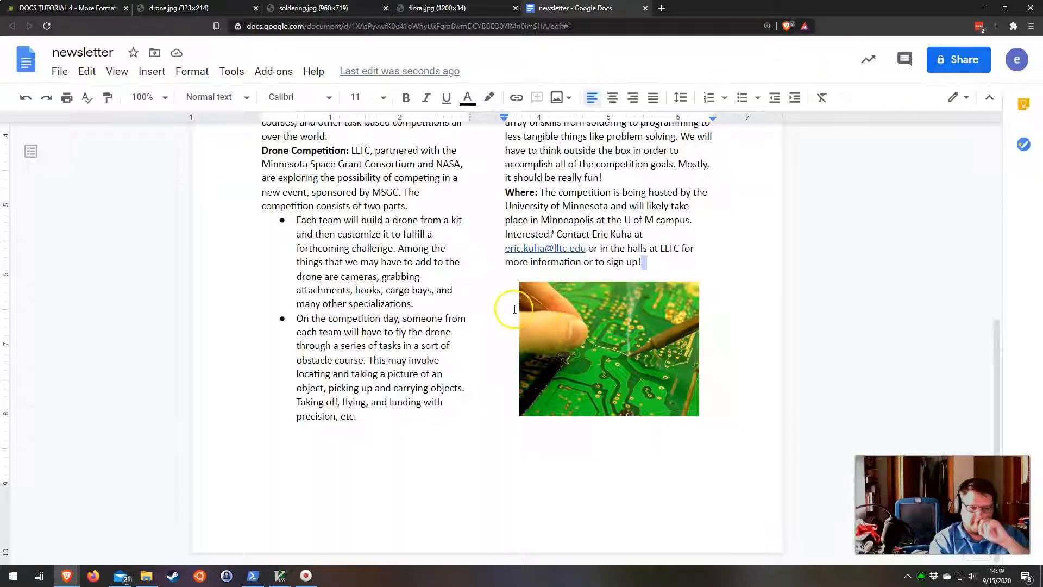
{"action": "left_click", "coordinate": [362, 416]}
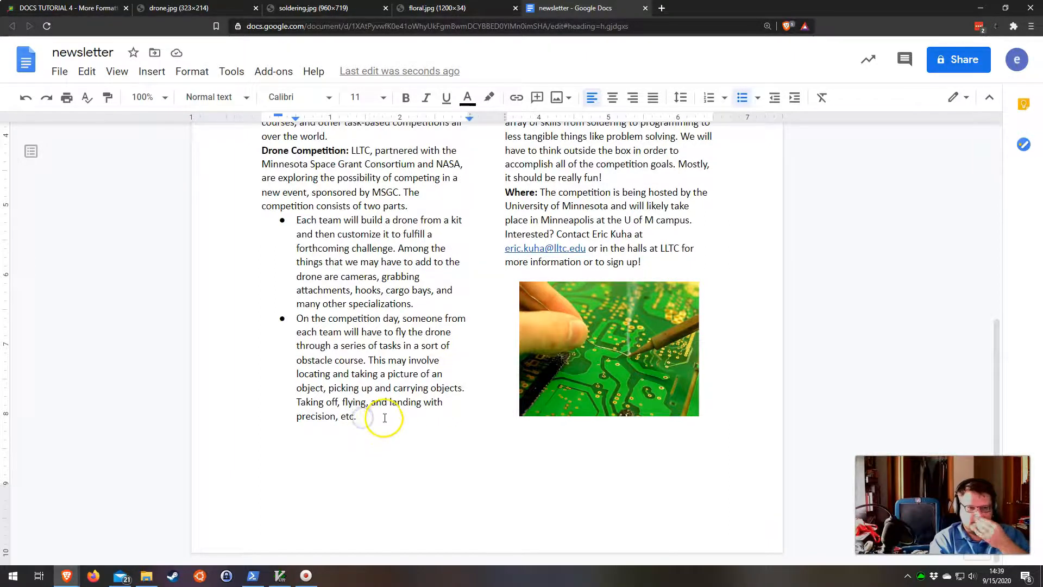
{"action": "scroll", "coordinate": [383, 324], "scroll_direction": "up", "scroll_amount": 3}
{"action": "scroll", "coordinate": [379, 311], "scroll_direction": "down", "scroll_amount": 3}
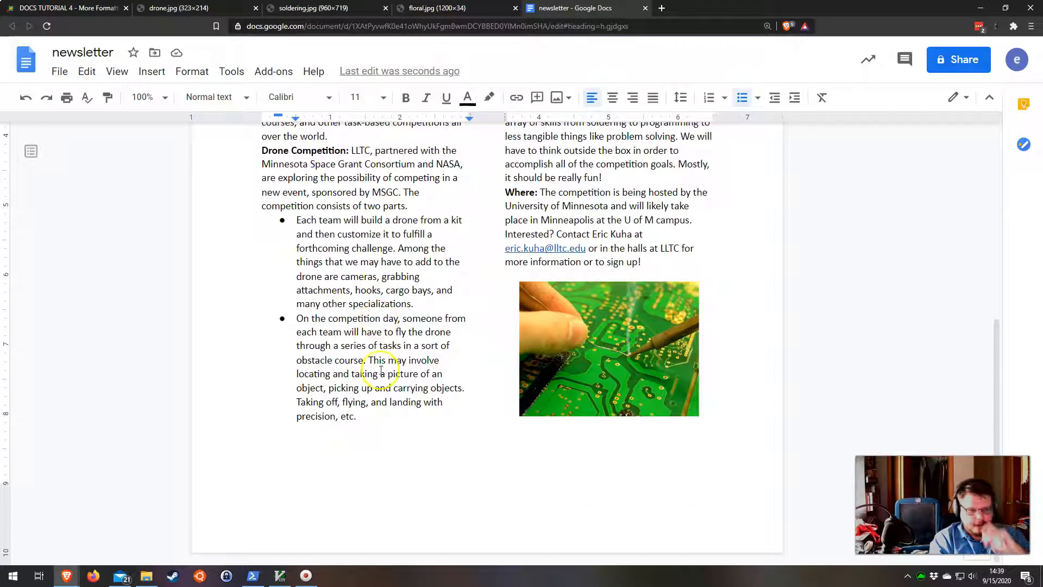
{"action": "left_click", "coordinate": [97, 76]}
{"action": "left_click", "coordinate": [121, 203]}
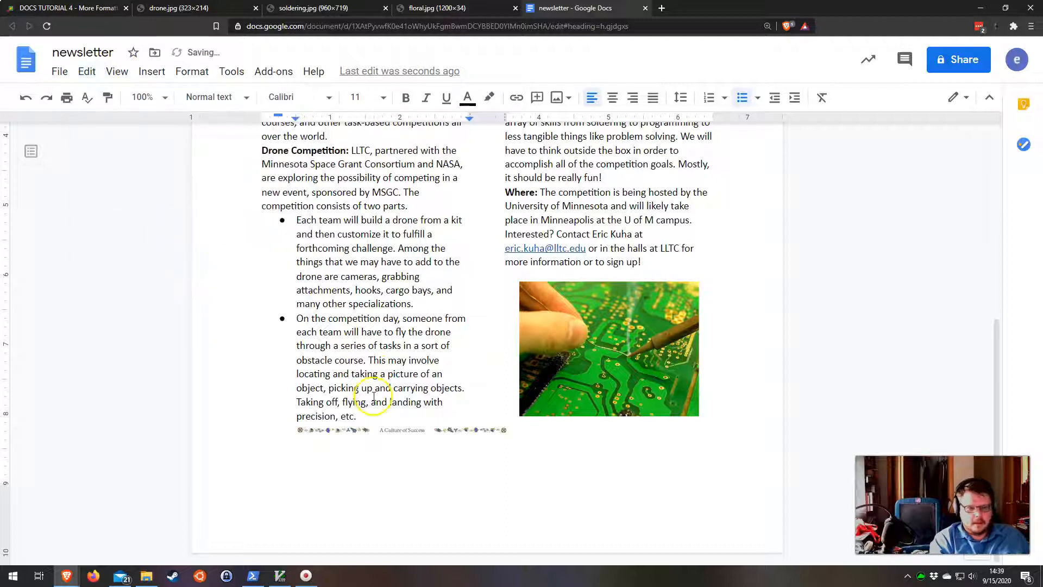
Wrap text around the floral banner and move it into the blank space below both columns.
{"action": "left_click", "coordinate": [395, 431]}
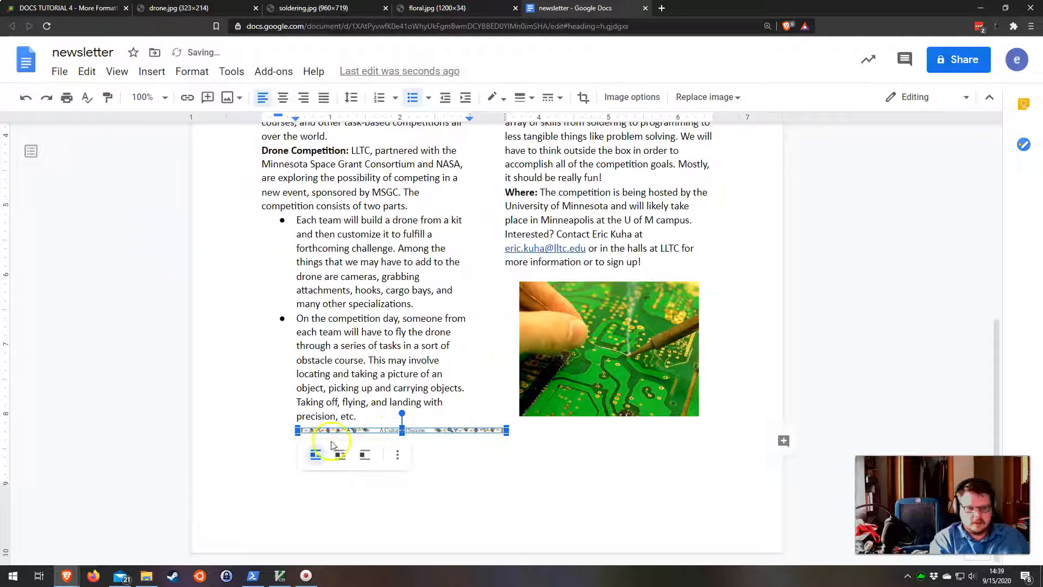
{"action": "left_click", "coordinate": [341, 457]}
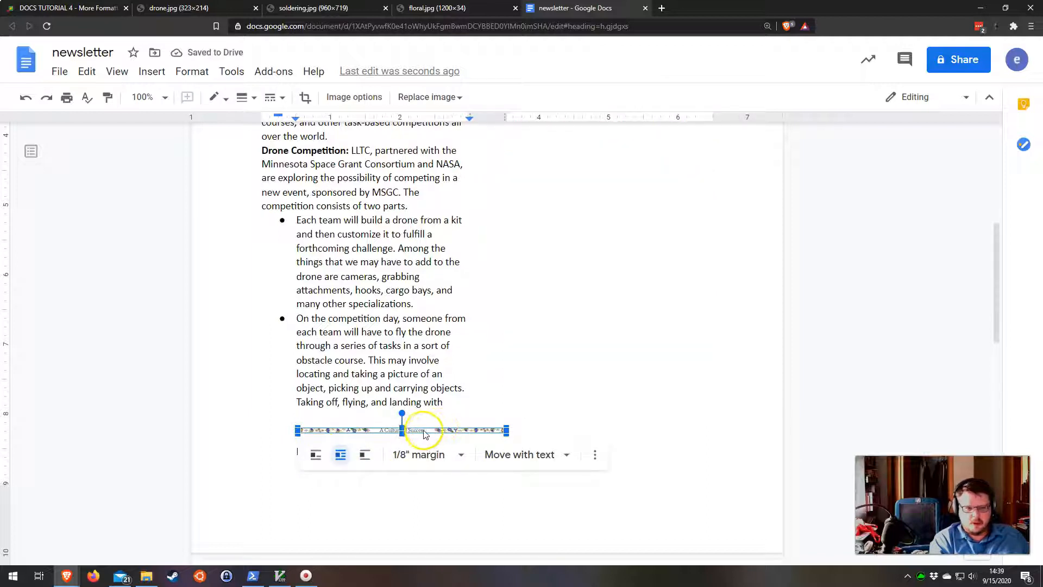
{"action": "left_click_drag", "start_coordinate": [423, 434], "coordinate": [507, 484]}
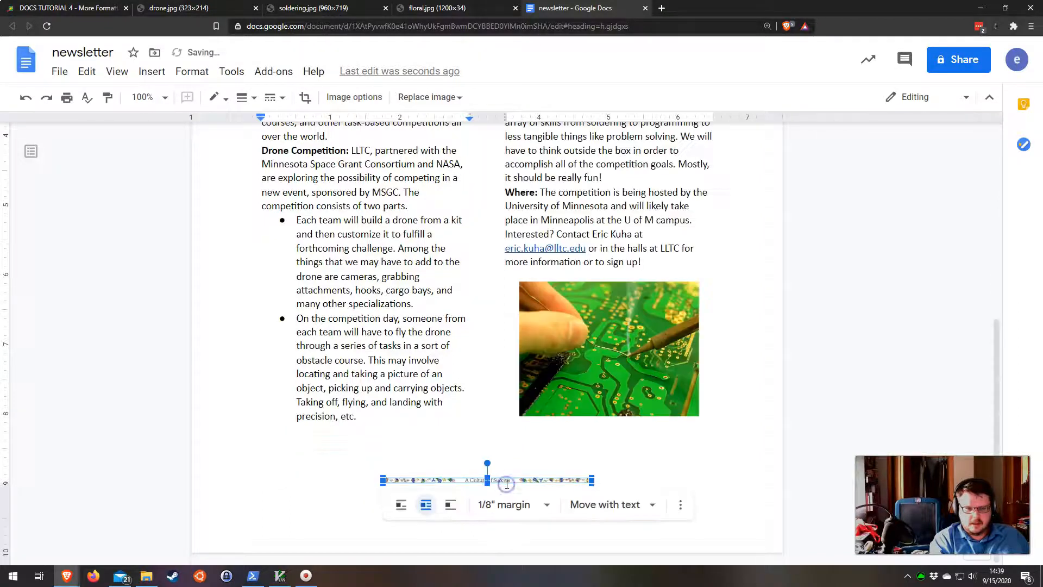
Enlarge the floral banner to span nearly the full page width, centred beneath the two columns.
{"action": "left_click_drag", "start_coordinate": [591, 484], "coordinate": [528, 482]}
{"action": "left_click", "coordinate": [425, 458]}
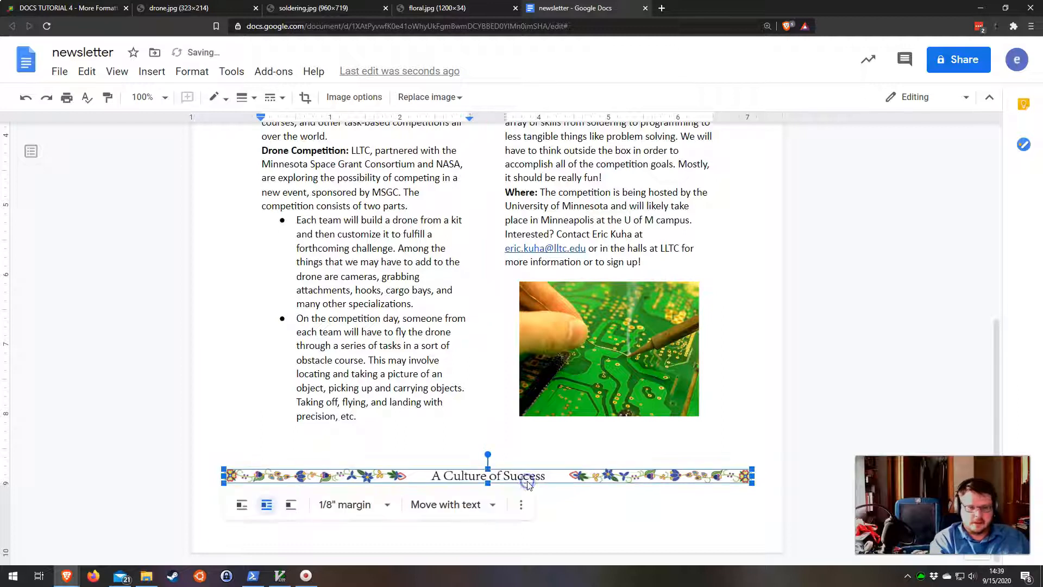
{"action": "left_click", "coordinate": [131, 402]}
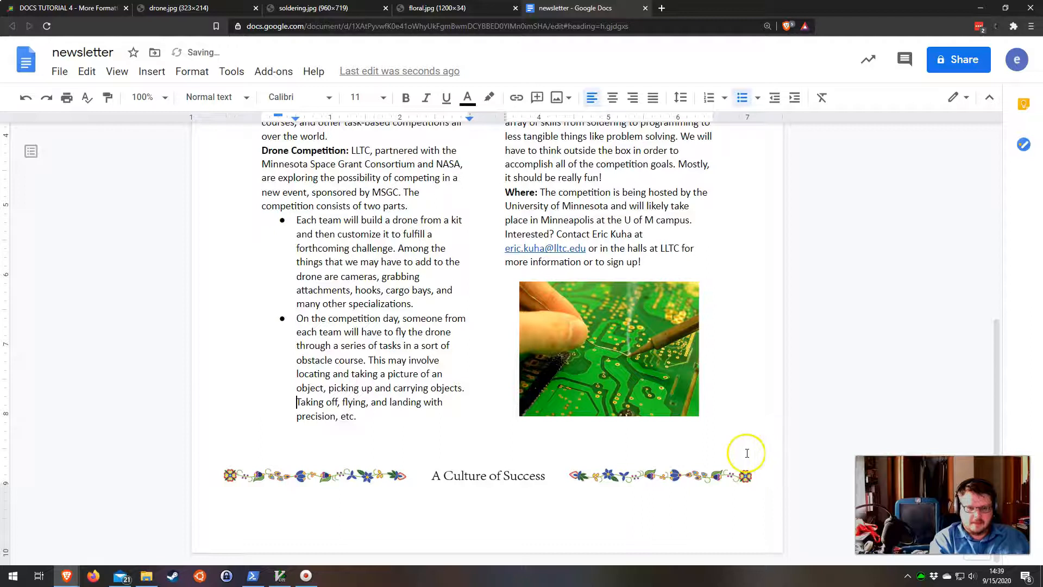
Set the document zoom to 50% to review the whole newsletter page.
{"action": "scroll", "coordinate": [761, 478], "scroll_direction": "up", "scroll_amount": 6}
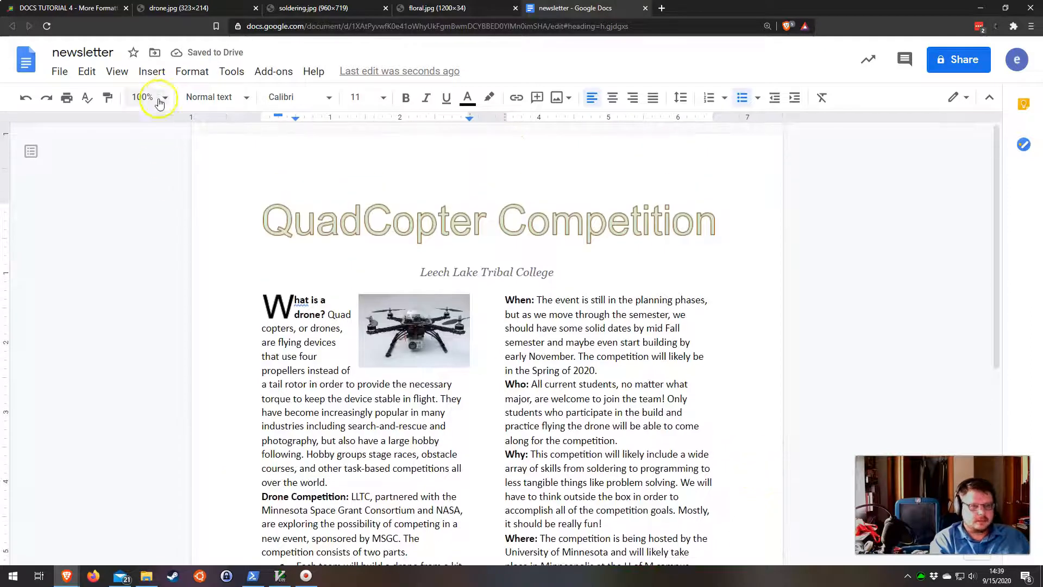
{"action": "left_click", "coordinate": [164, 97]}
{"action": "left_click", "coordinate": [148, 158]}
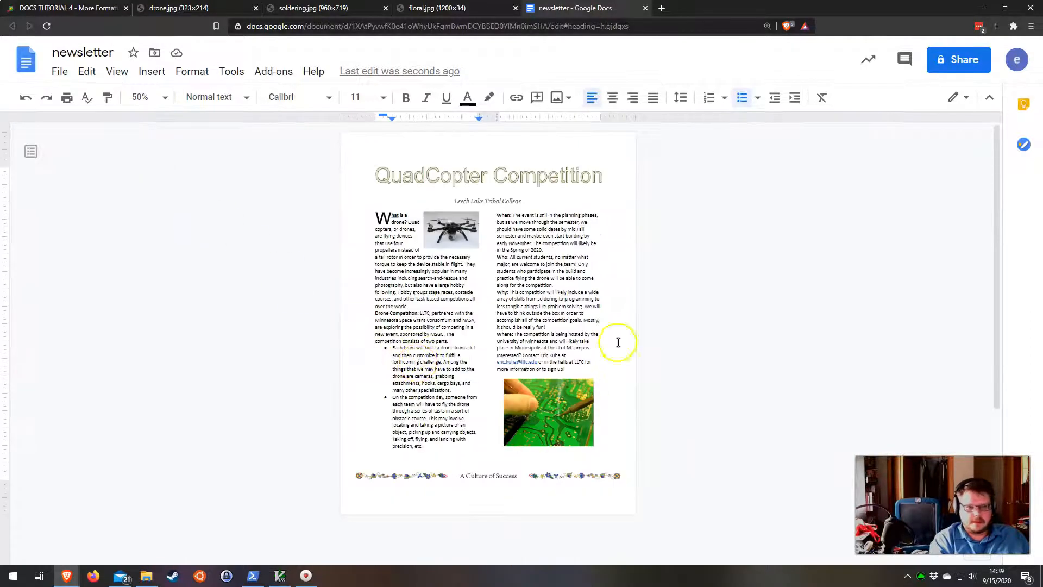